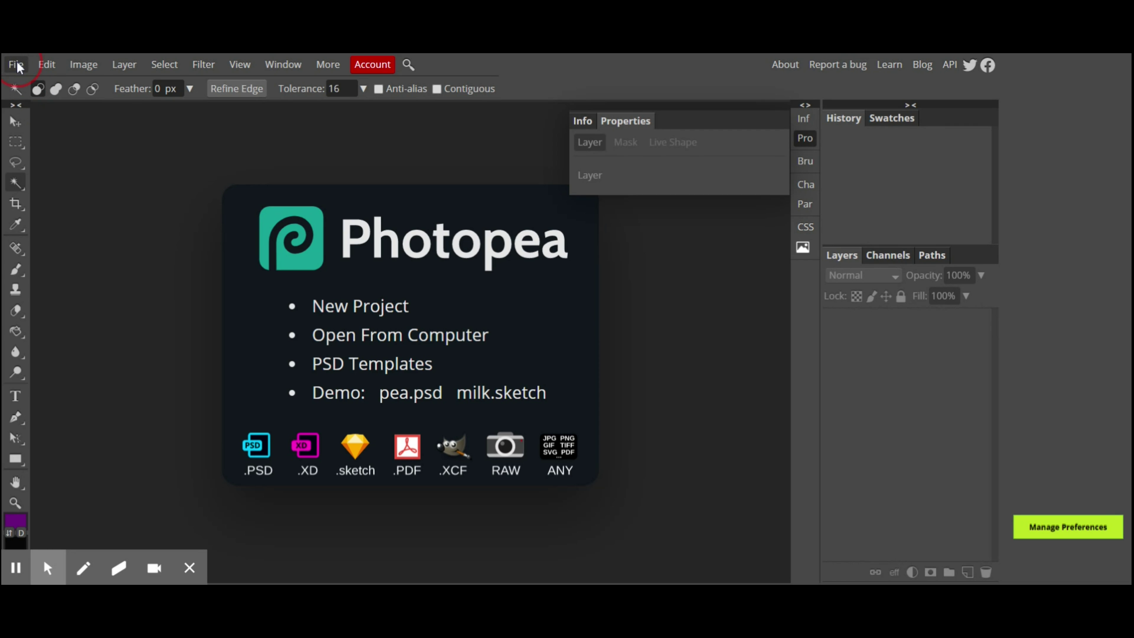
Open the original portrait photo from the computer, then its purple pop-art version.
{"action": "left_click", "coordinate": [17, 65]}
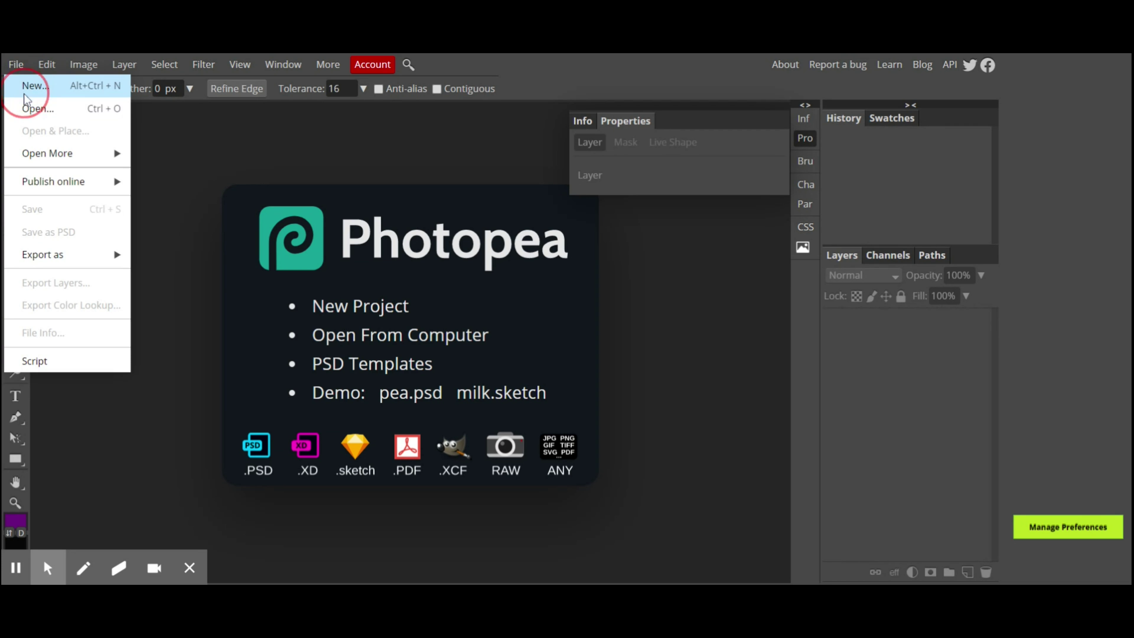
{"action": "left_click", "coordinate": [27, 107]}
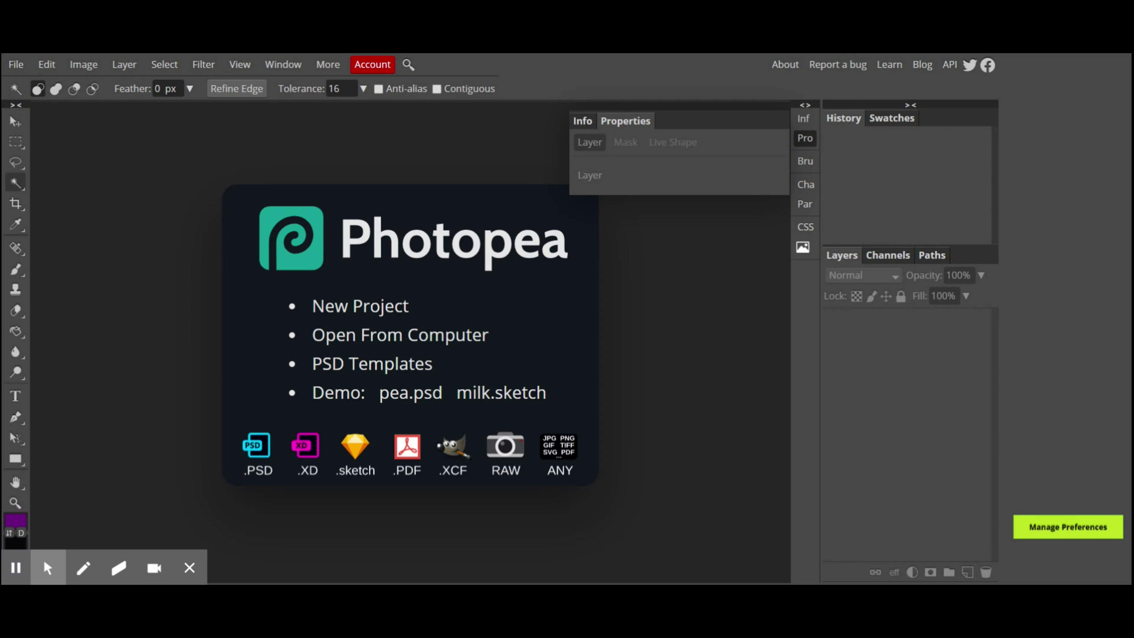
{"action": "left_click", "coordinate": [16, 64]}
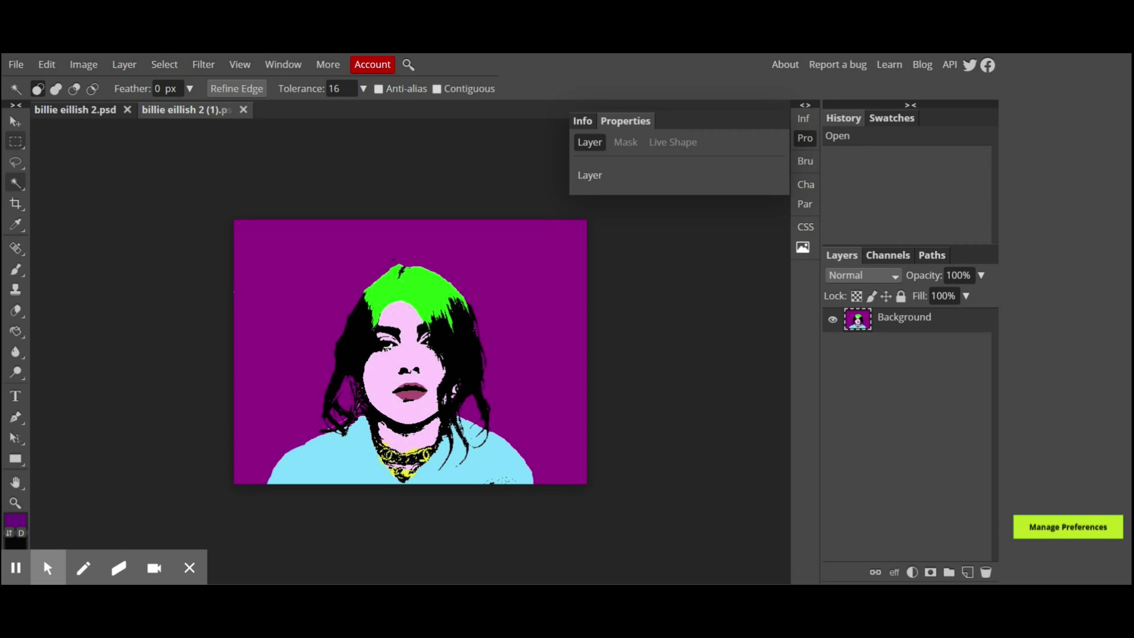
Crop the pop-art portrait to a Fixed Ratio 1:1 square centred on the face and shoulders.
{"action": "right_click", "coordinate": [15, 203]}
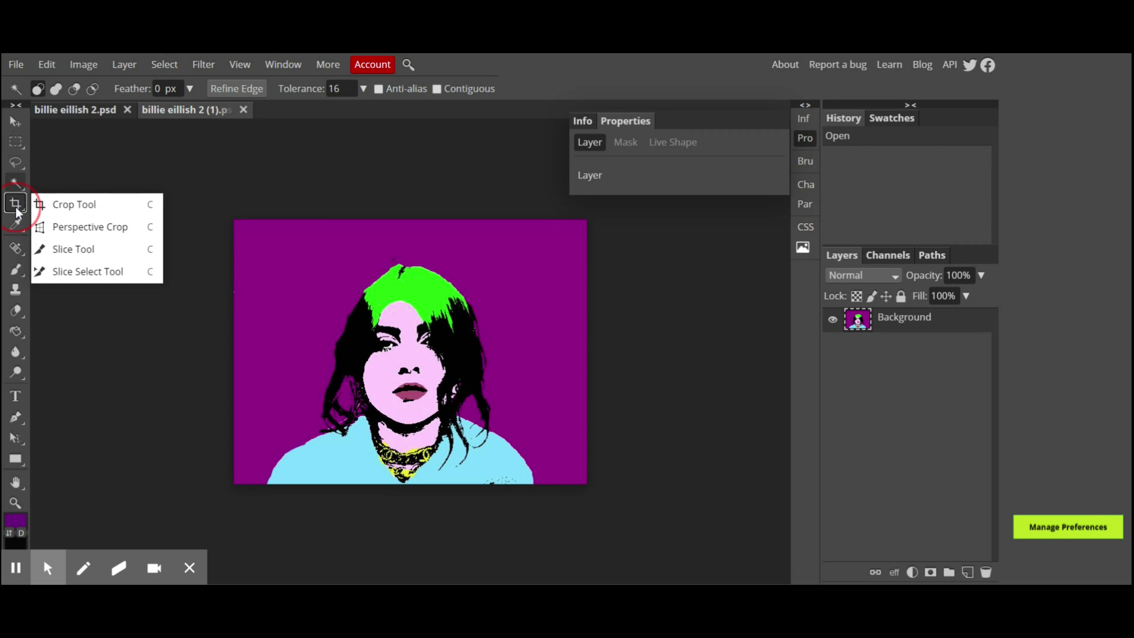
{"action": "left_click", "coordinate": [84, 210]}
{"action": "left_click", "coordinate": [311, 89]}
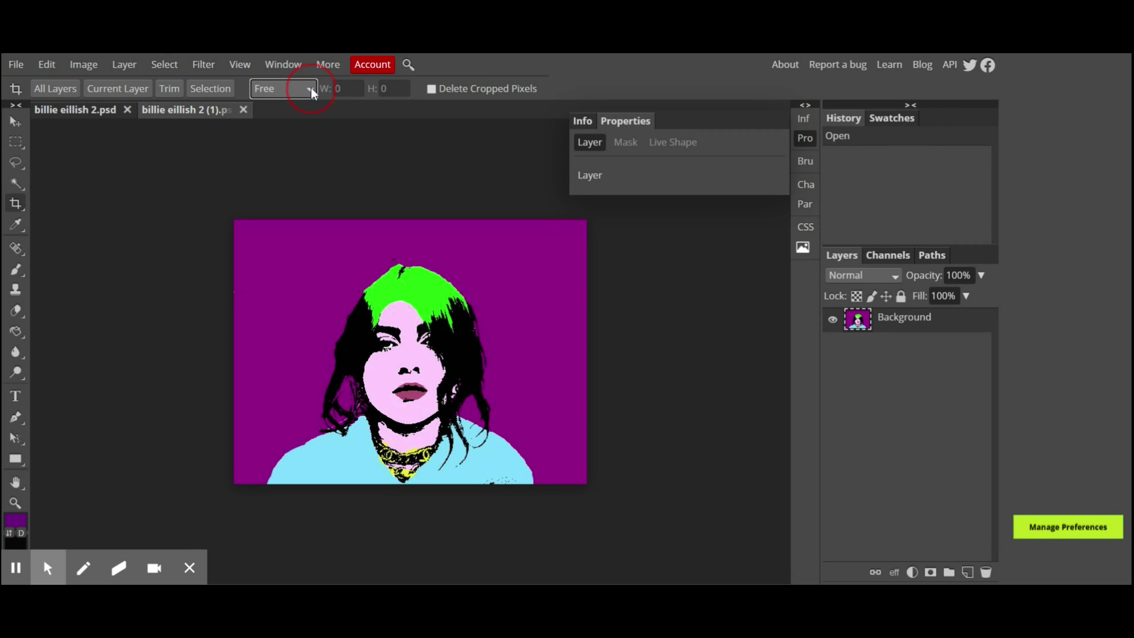
{"action": "left_click", "coordinate": [296, 103]}
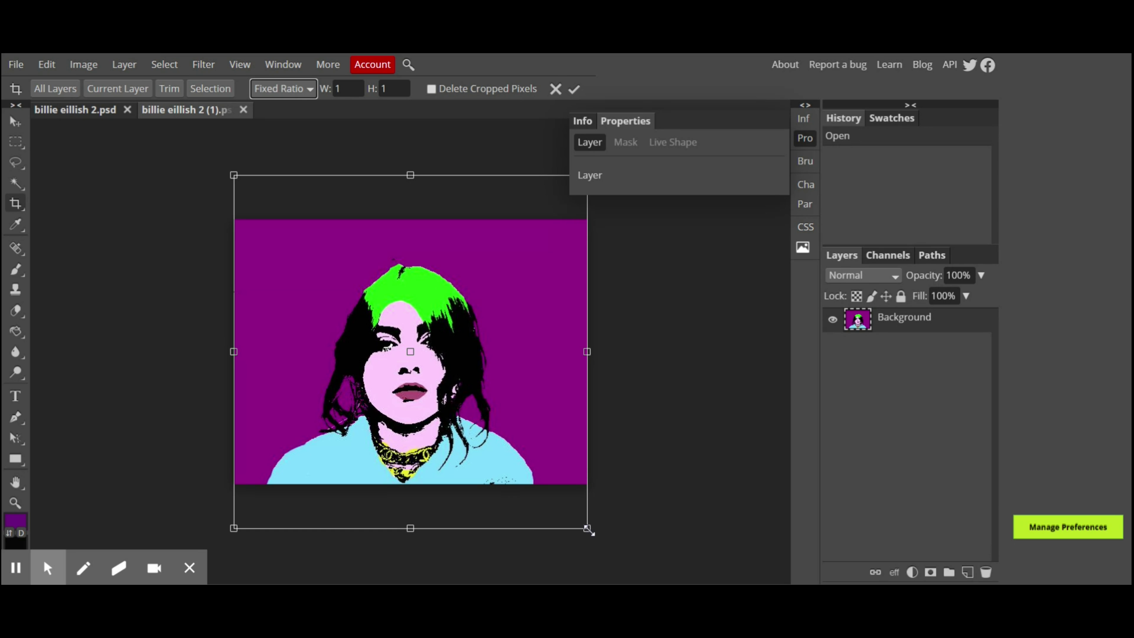
{"action": "left_click_drag", "start_coordinate": [233, 175], "coordinate": [278, 237]}
{"action": "left_click_drag", "start_coordinate": [587, 528], "coordinate": [539, 504]}
{"action": "left_click_drag", "start_coordinate": [521, 365], "coordinate": [420, 424]}
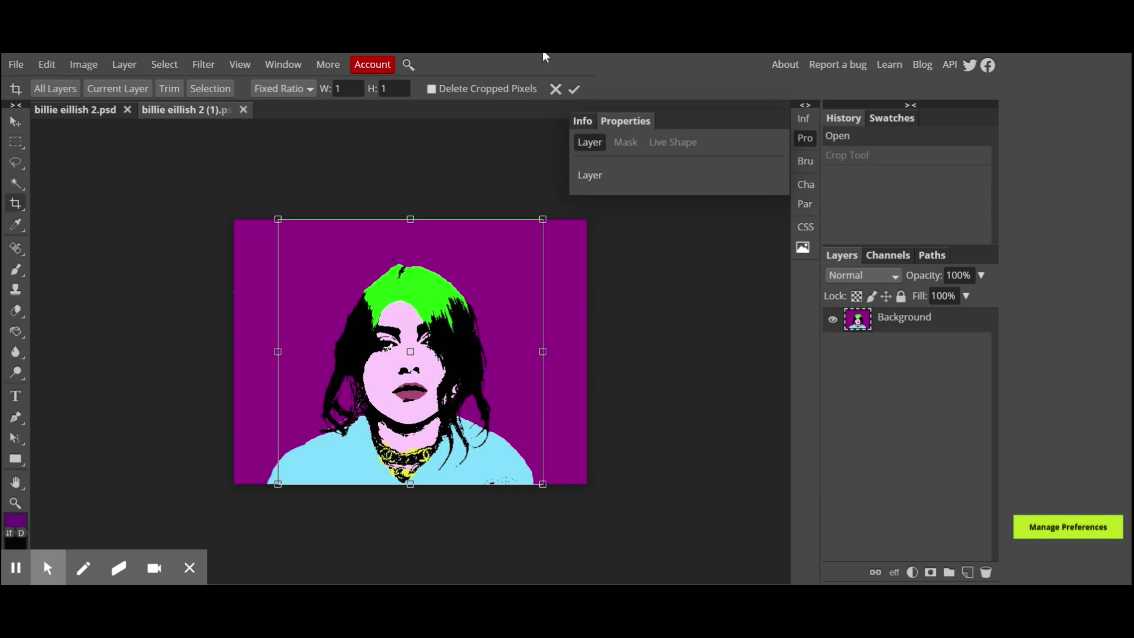
{"action": "left_click", "coordinate": [574, 88]}
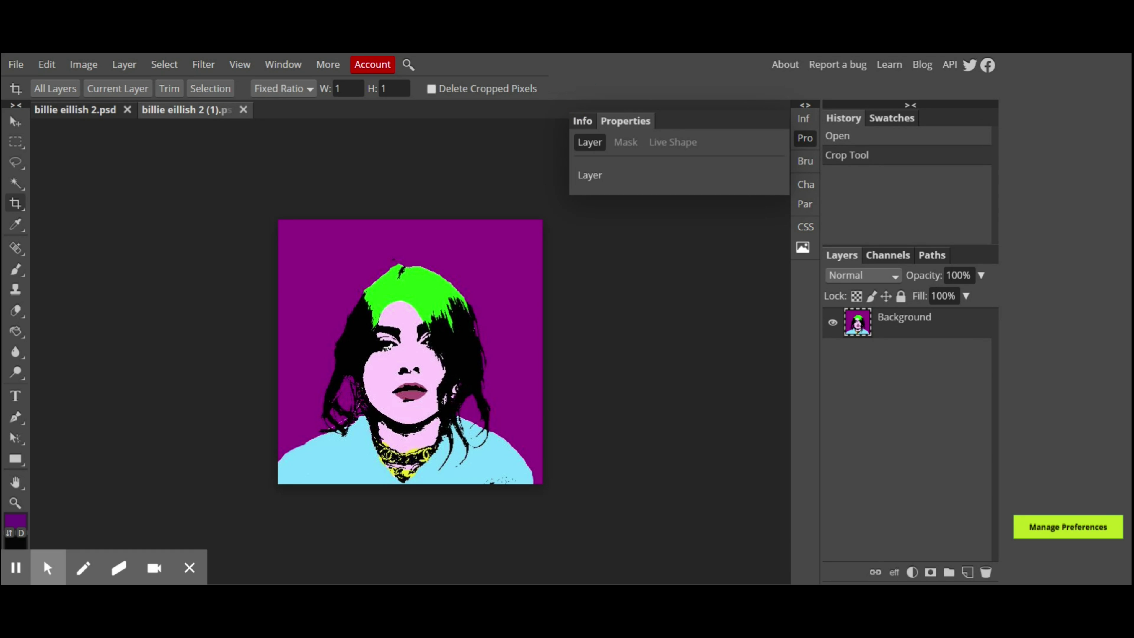
{"action": "left_click", "coordinate": [15, 64]}
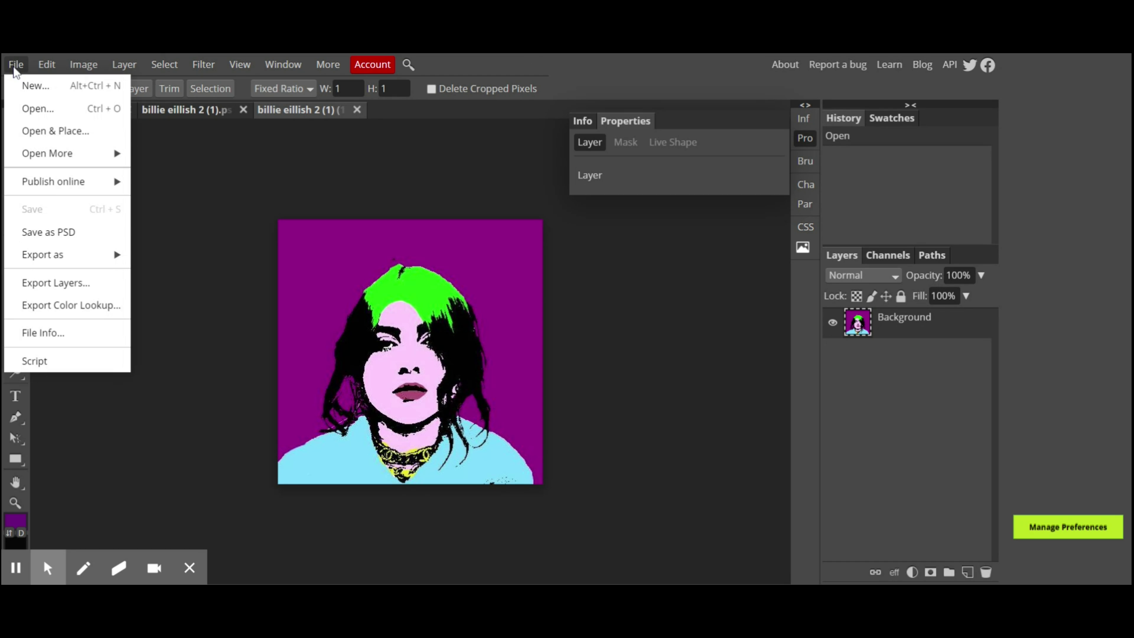
Create a new 2048 × 2048 px white document from the 2ᴺ presets, adding 4 to its name.
{"action": "left_click", "coordinate": [24, 87]}
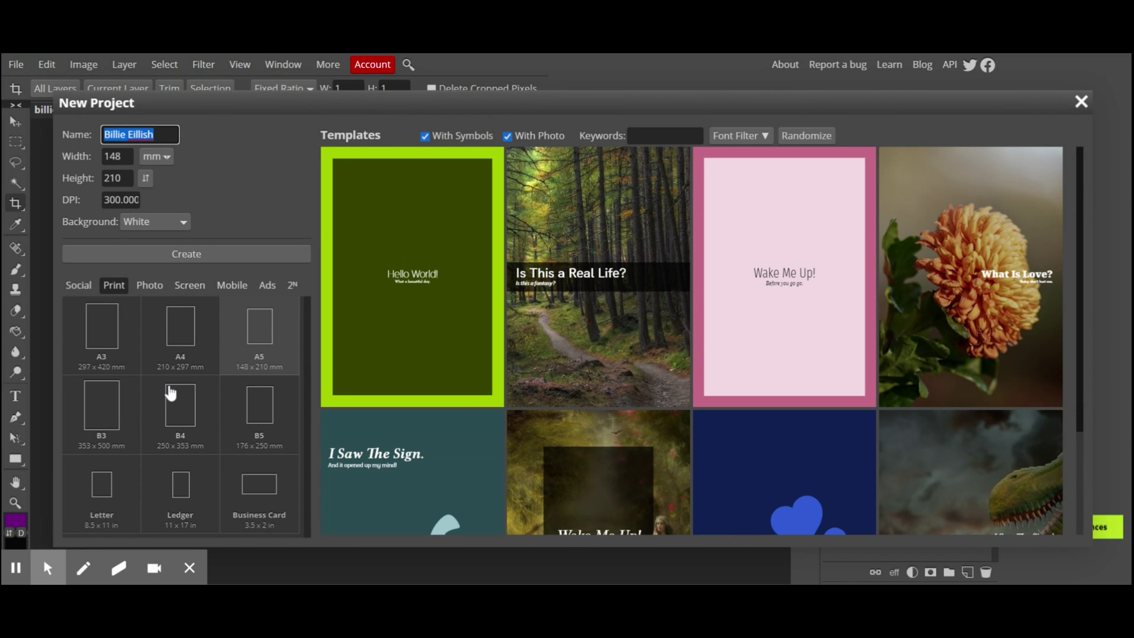
{"action": "left_click", "coordinate": [294, 286]}
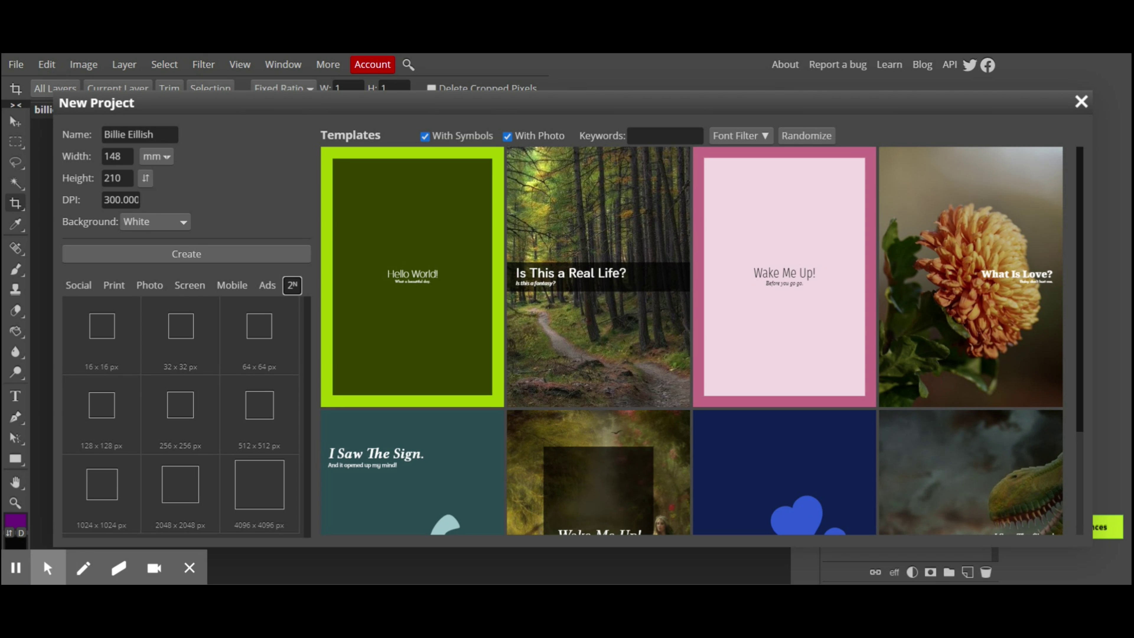
{"action": "left_click", "coordinate": [180, 487]}
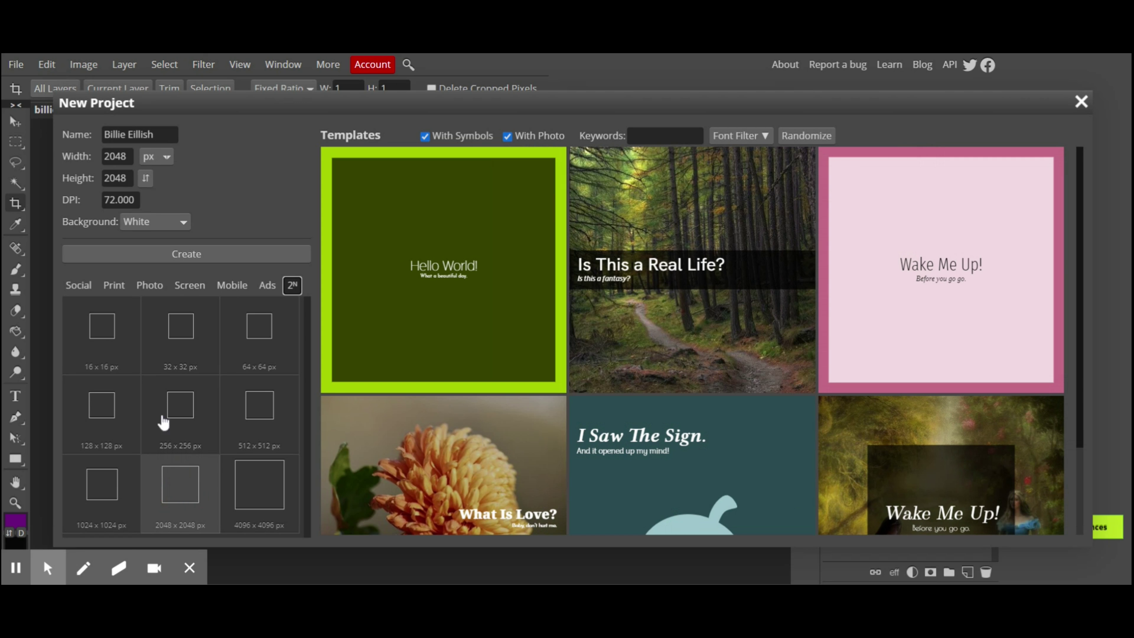
{"action": "left_click", "coordinate": [158, 133]}
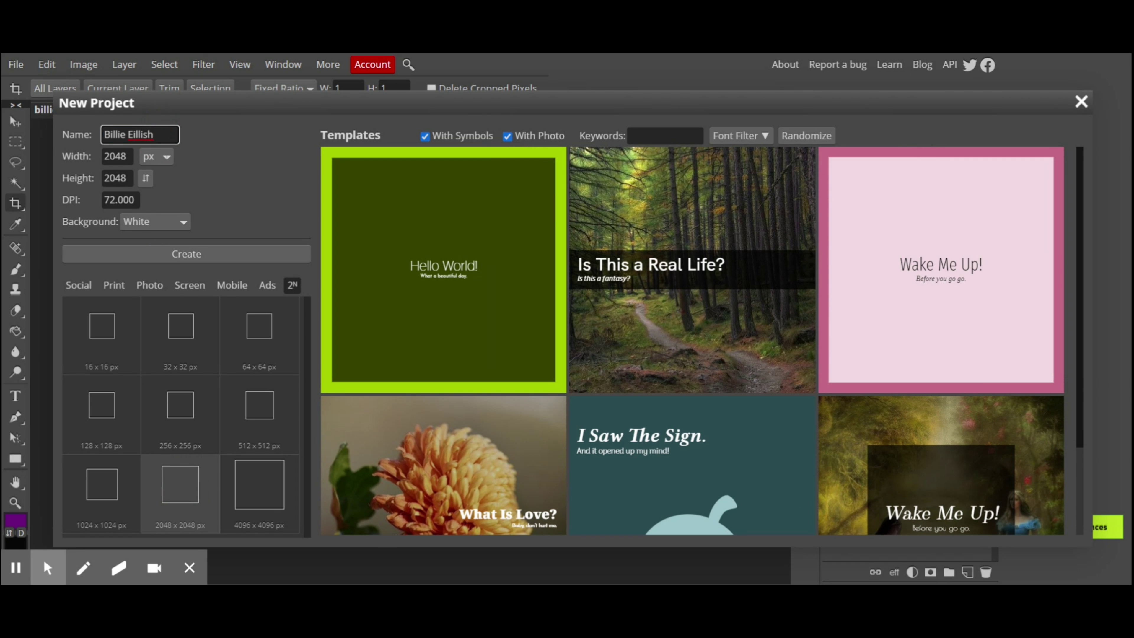
{"action": "type", "text": "4"}
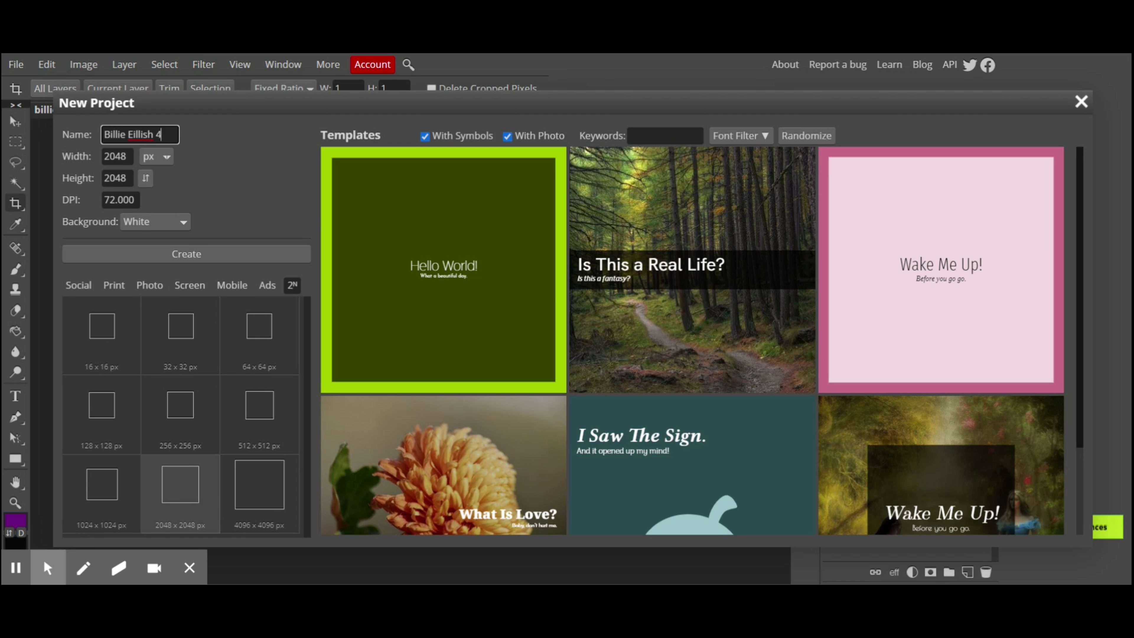
{"action": "left_click", "coordinate": [186, 261]}
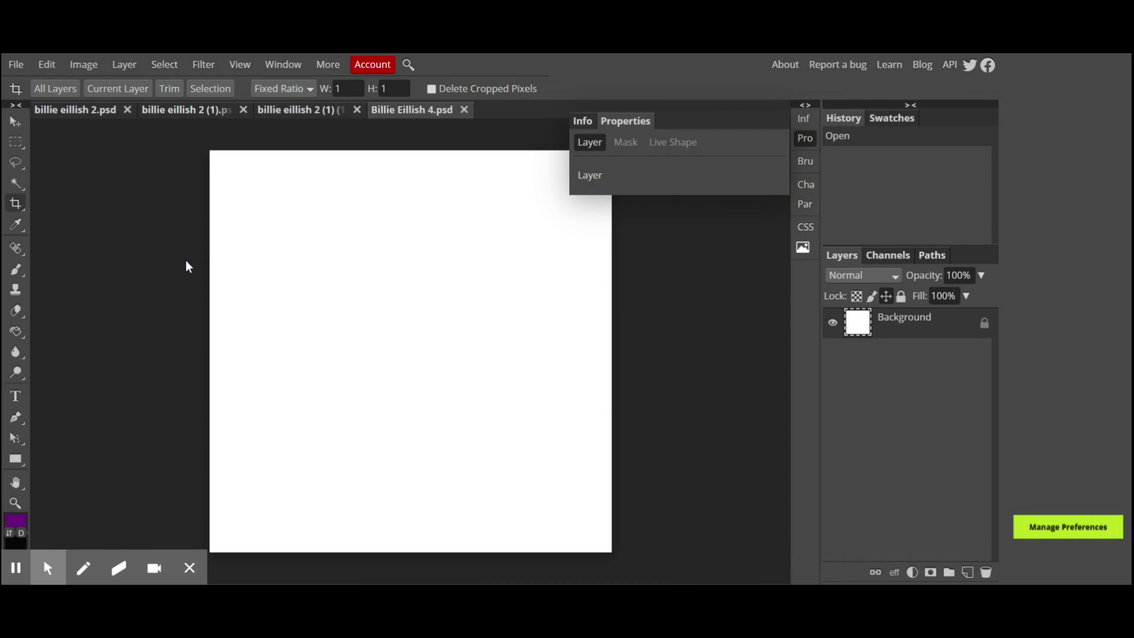
Drag the cropped portrait layer into the new blank document with the Move tool.
{"action": "left_click", "coordinate": [287, 112]}
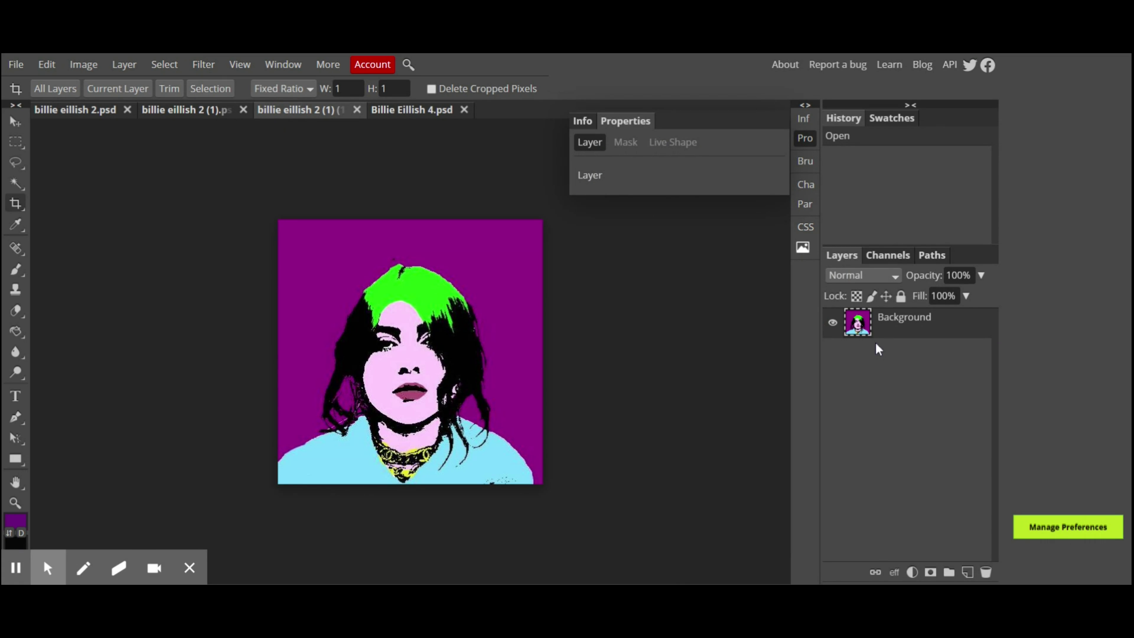
{"action": "double_click", "coordinate": [856, 324]}
{"action": "left_click", "coordinate": [569, 174]}
{"action": "left_click", "coordinate": [16, 123]}
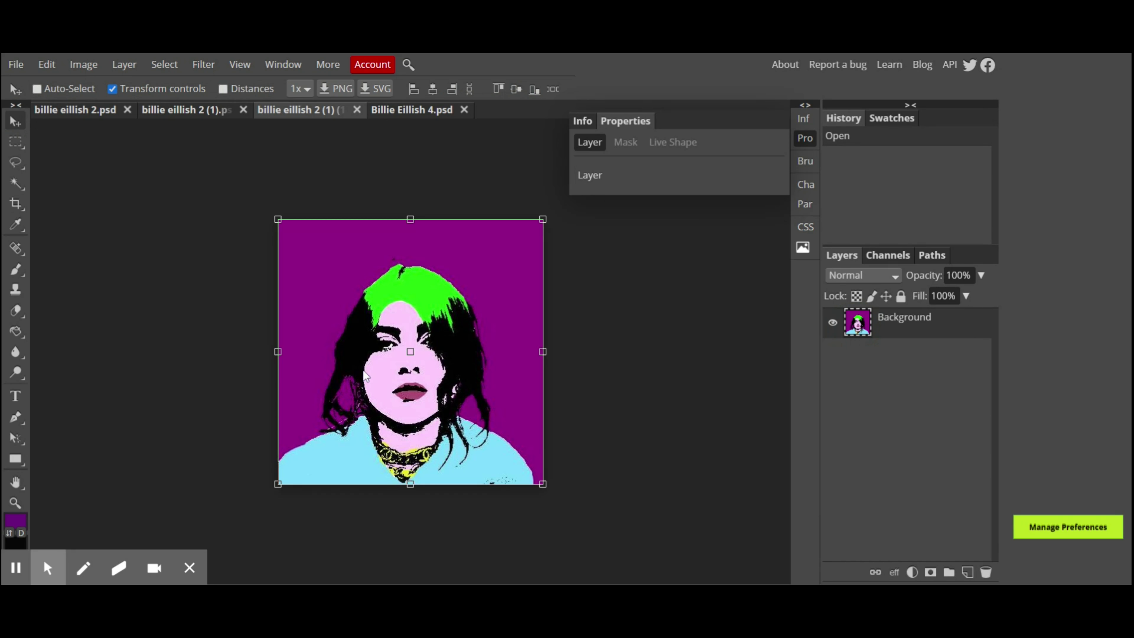
{"action": "left_click_drag", "start_coordinate": [371, 398], "coordinate": [309, 422]}
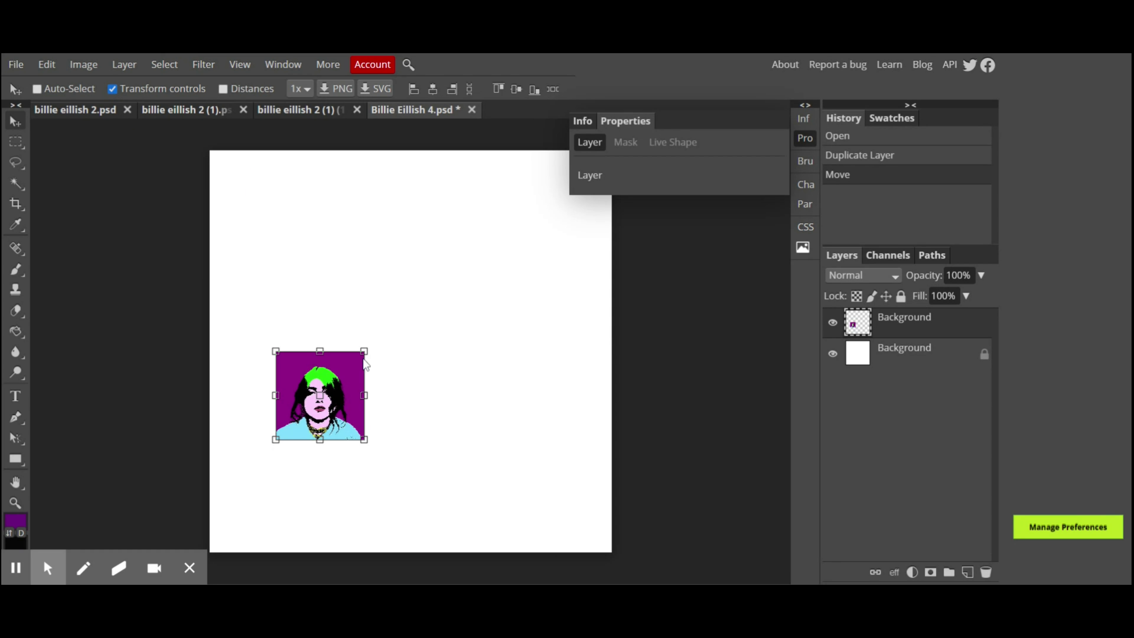
Scale the portrait to 1024 × 1024 px in the canvas's bottom-left quarter.
{"action": "left_click_drag", "start_coordinate": [364, 351], "coordinate": [523, 208]}
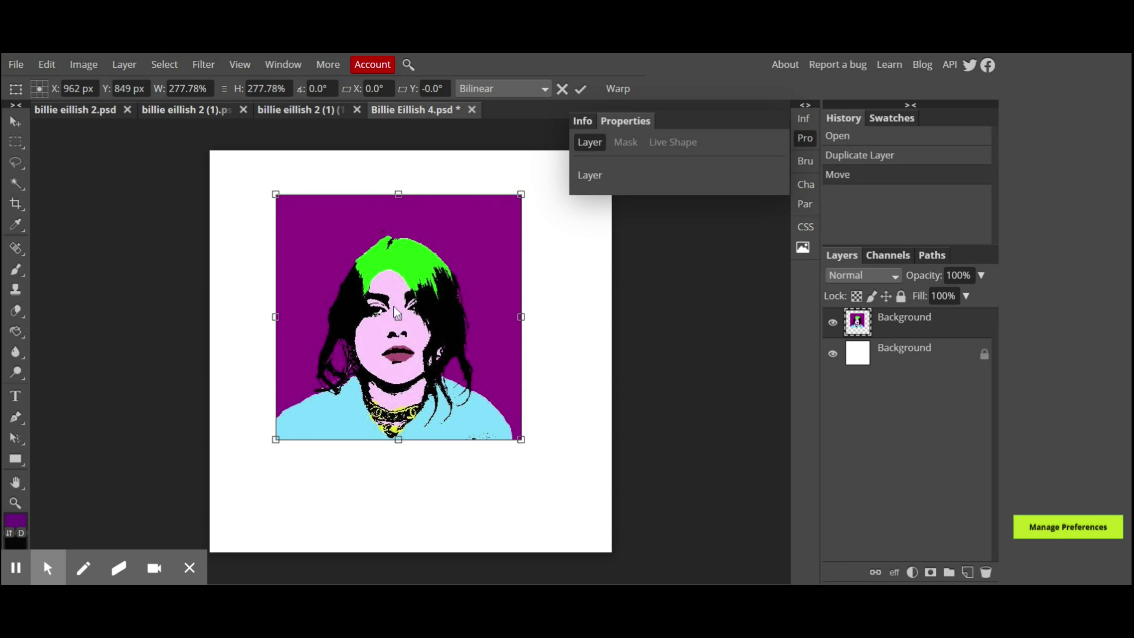
{"action": "left_click_drag", "start_coordinate": [402, 312], "coordinate": [336, 416]}
{"action": "left_click_drag", "start_coordinate": [456, 295], "coordinate": [413, 335]}
{"action": "left_click", "coordinate": [465, 415]}
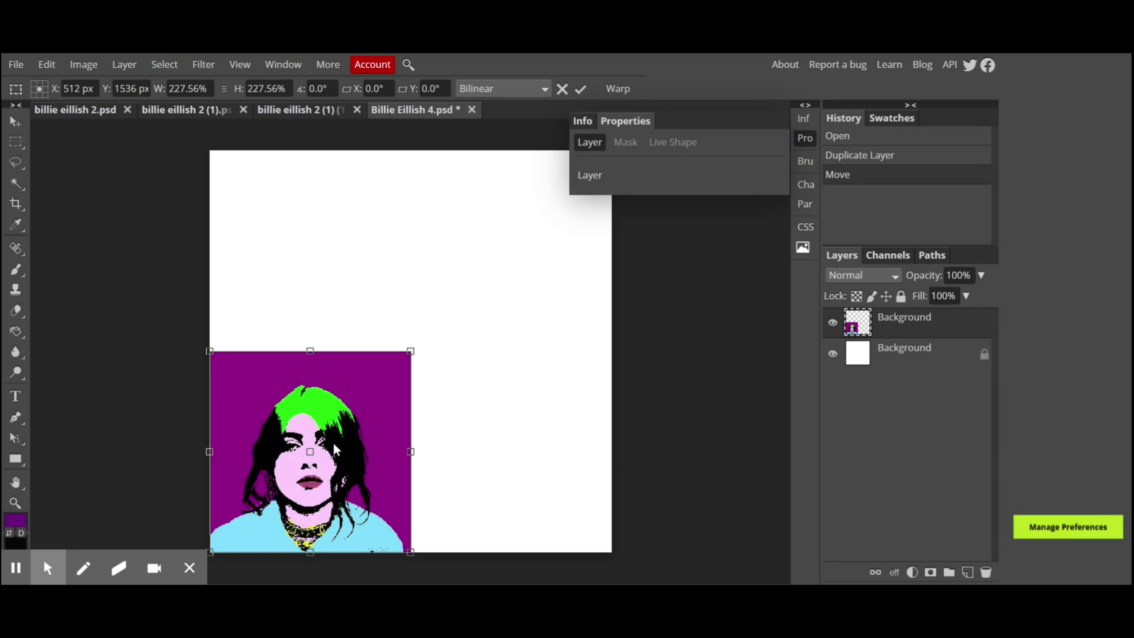
{"action": "left_click", "coordinate": [581, 89]}
Duplicate the portrait layer three times.
{"action": "right_click", "coordinate": [864, 330]}
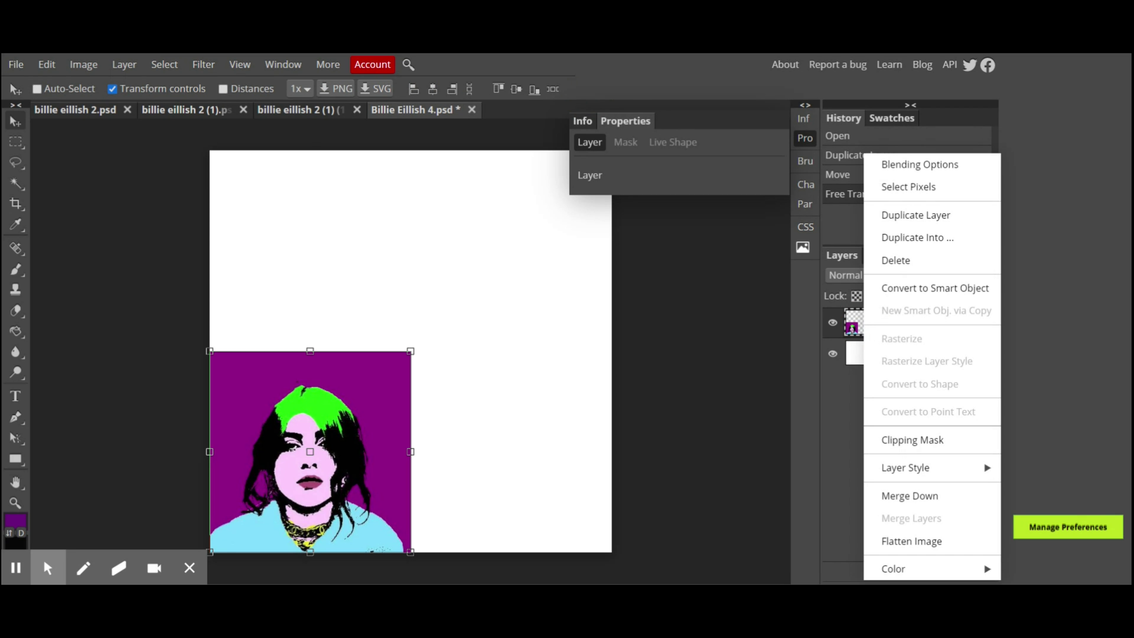
{"action": "left_click", "coordinate": [890, 215]}
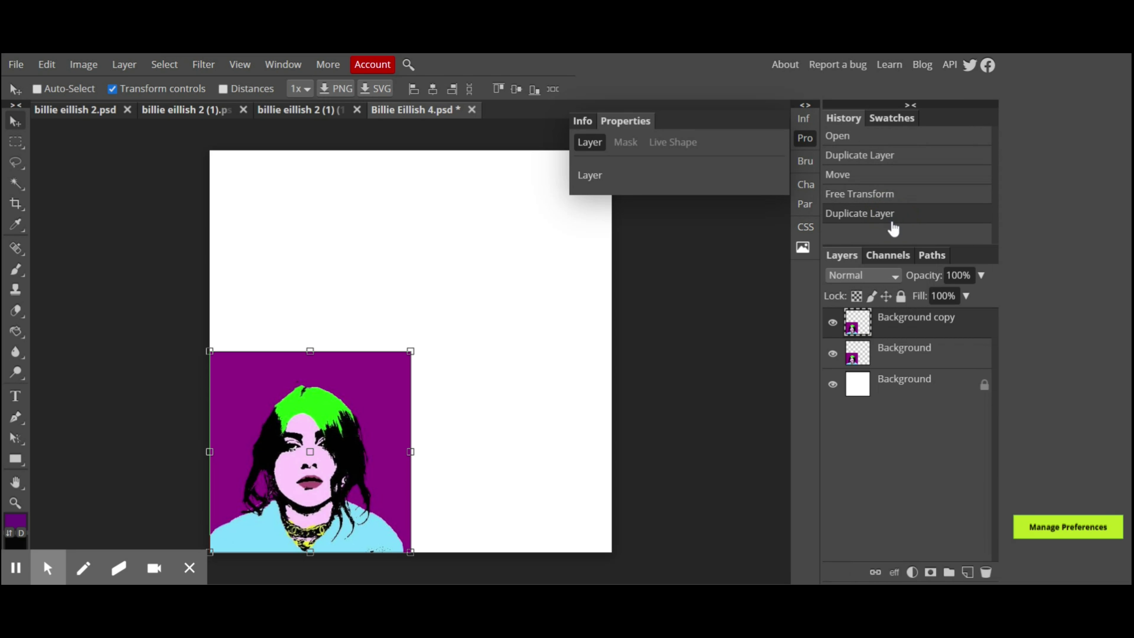
{"action": "right_click", "coordinate": [858, 326]}
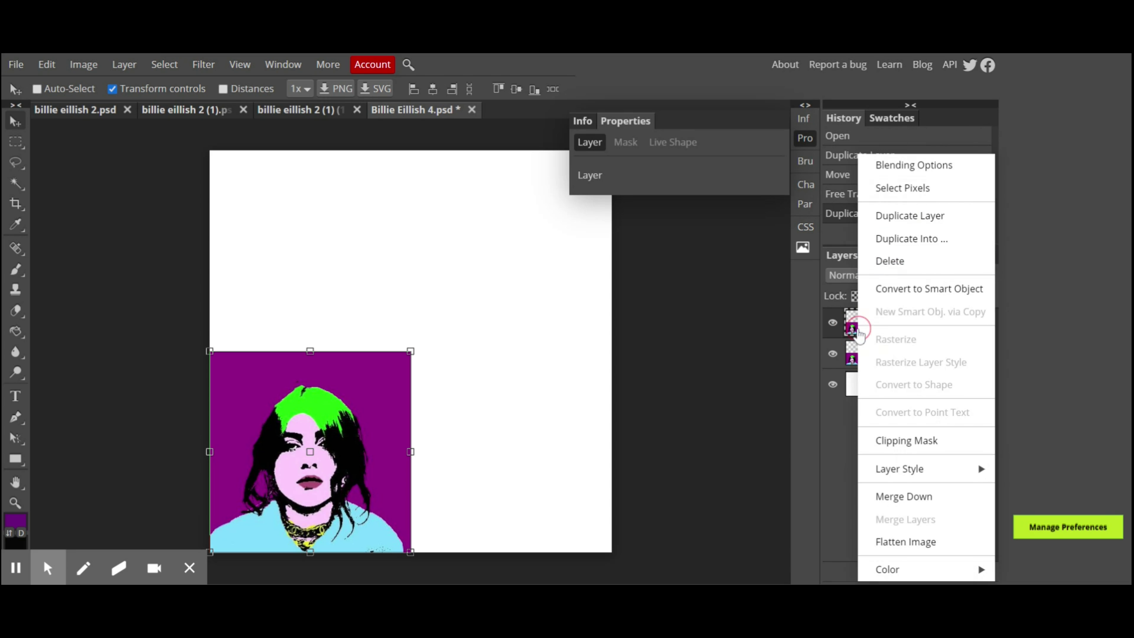
{"action": "left_click", "coordinate": [893, 215]}
{"action": "right_click", "coordinate": [858, 325]}
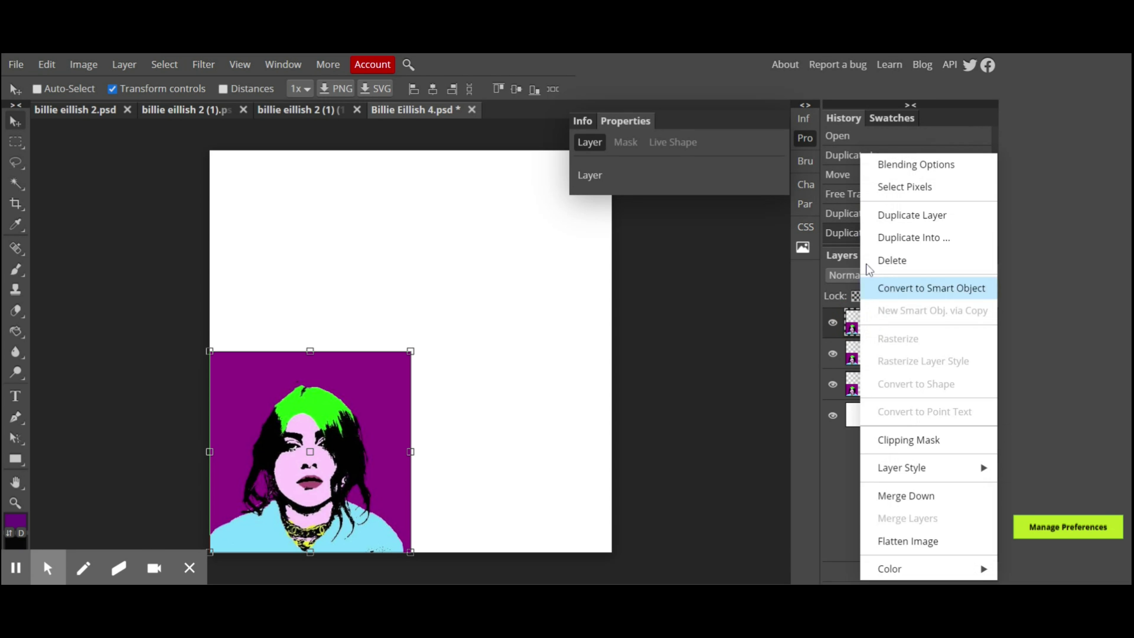
{"action": "left_click", "coordinate": [878, 220]}
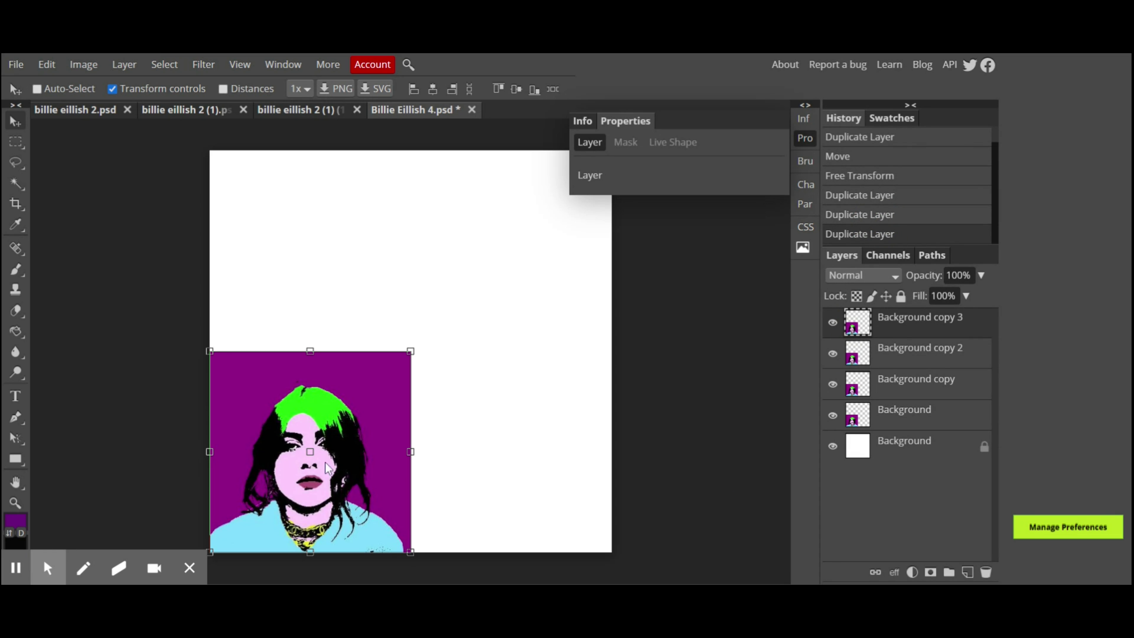
Move the three copies into the top-left, top-right and bottom-right quarters.
{"action": "left_click_drag", "start_coordinate": [344, 442], "coordinate": [340, 238]}
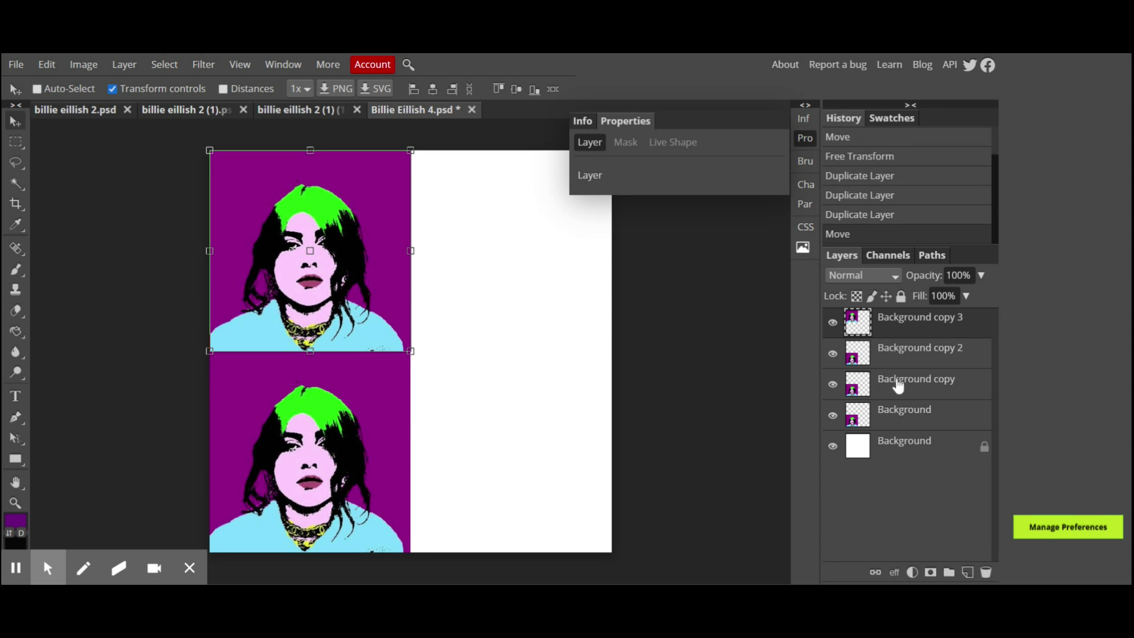
{"action": "left_click", "coordinate": [861, 365]}
{"action": "left_click_drag", "start_coordinate": [284, 472], "coordinate": [485, 272]}
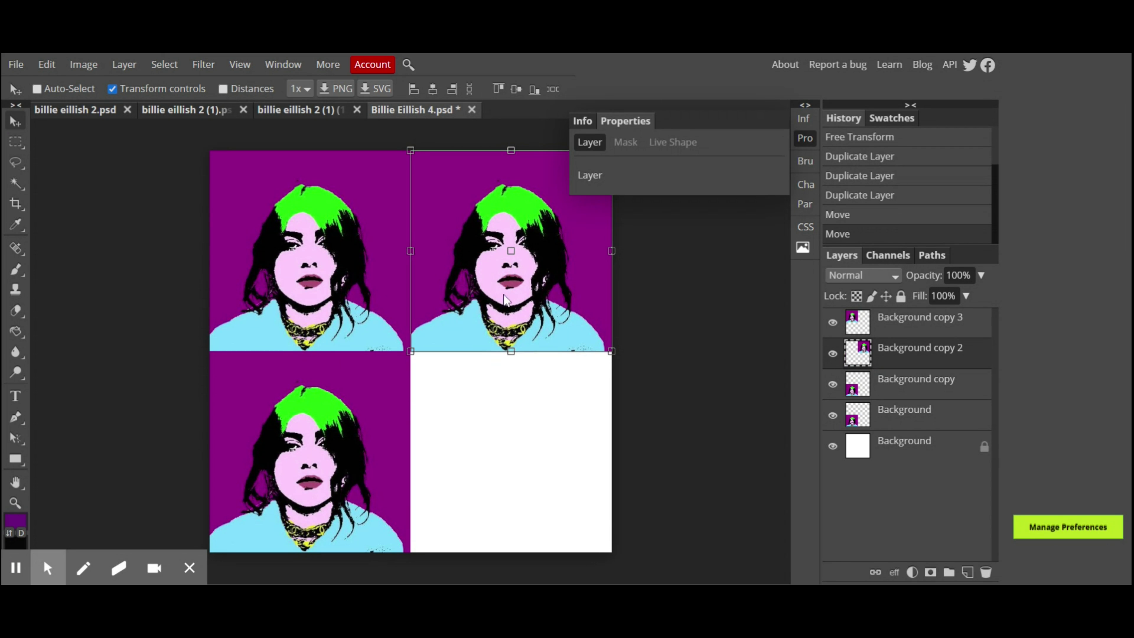
{"action": "double_click", "coordinate": [884, 387]}
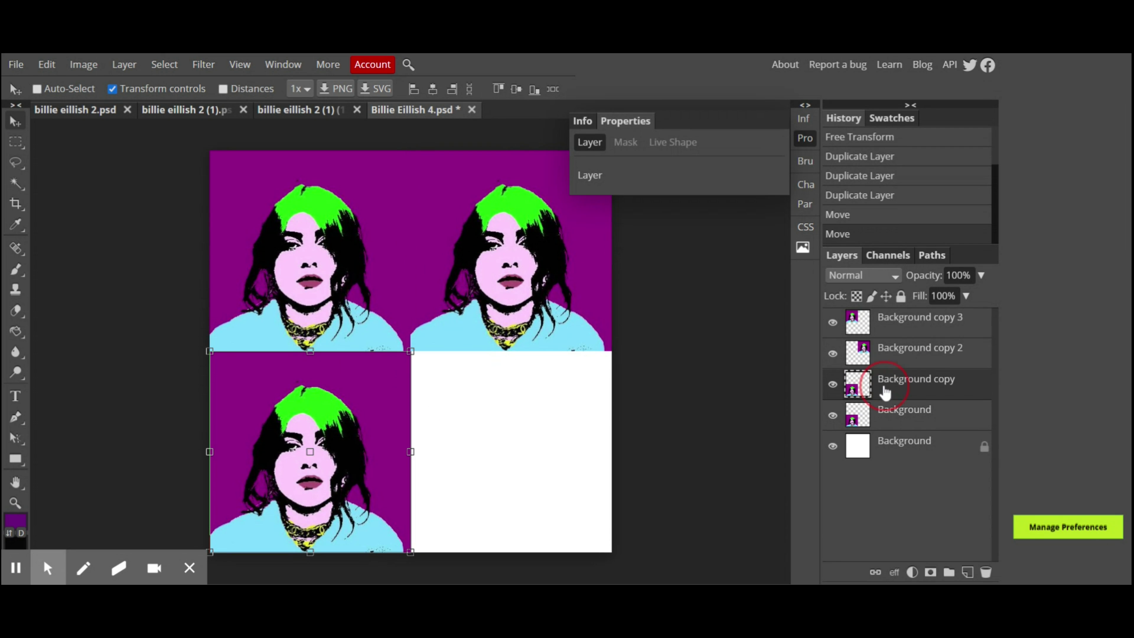
{"action": "left_click", "coordinate": [960, 394]}
{"action": "left_click_drag", "start_coordinate": [250, 468], "coordinate": [451, 467]}
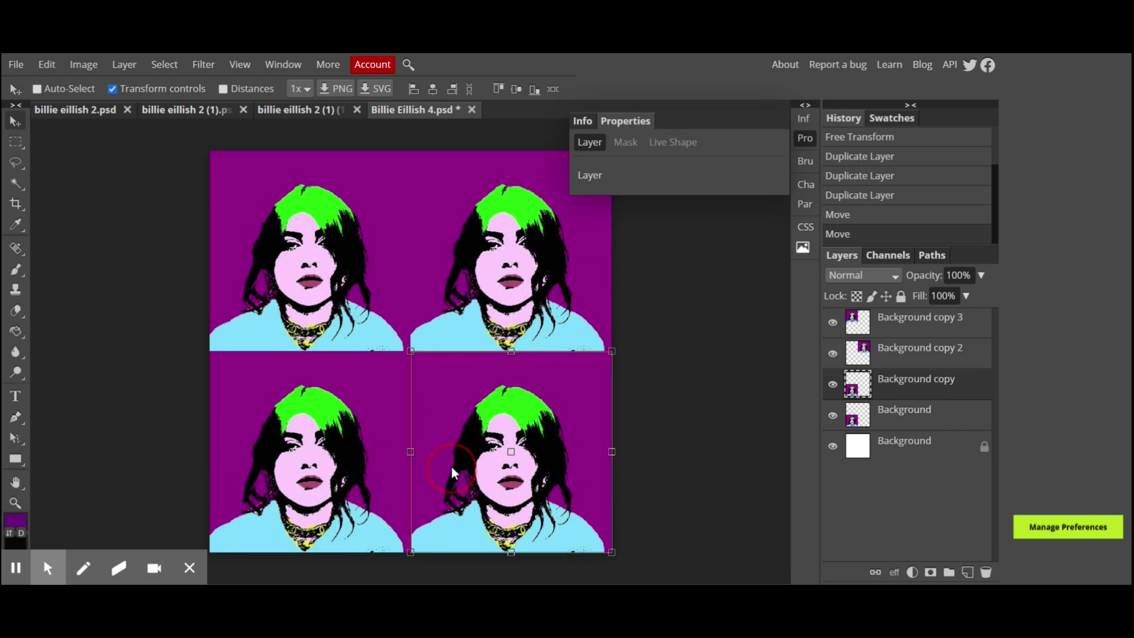
{"action": "left_click", "coordinate": [915, 331]}
Rename the Background copy 3 layer to 'Billie 1'.
{"action": "double_click", "coordinate": [916, 331]}
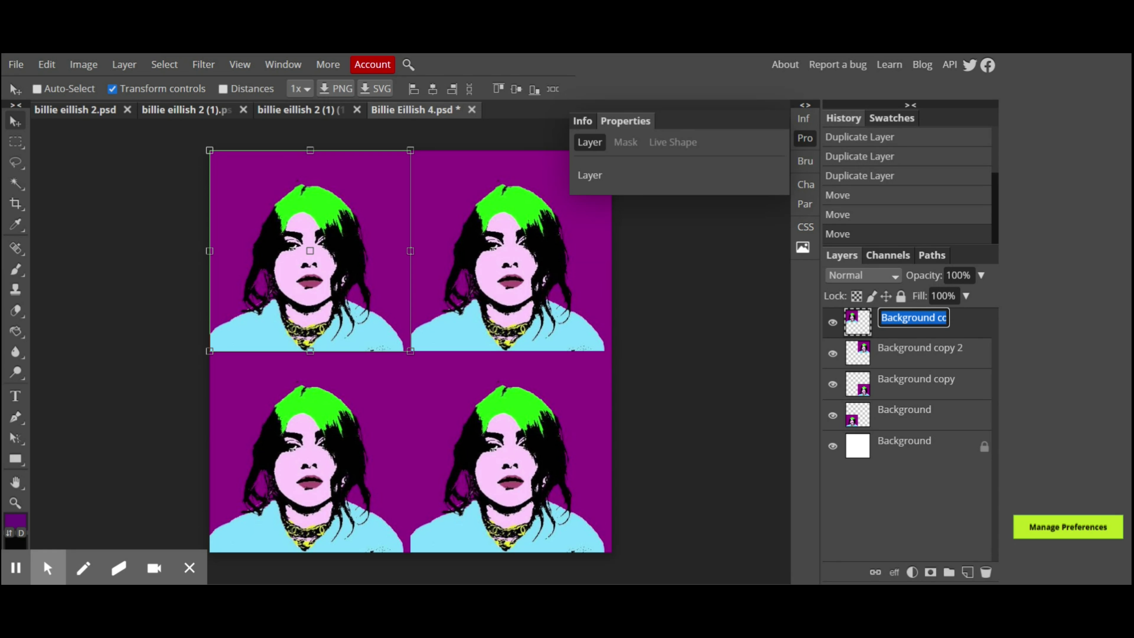
{"action": "type", "text": "Billie"}
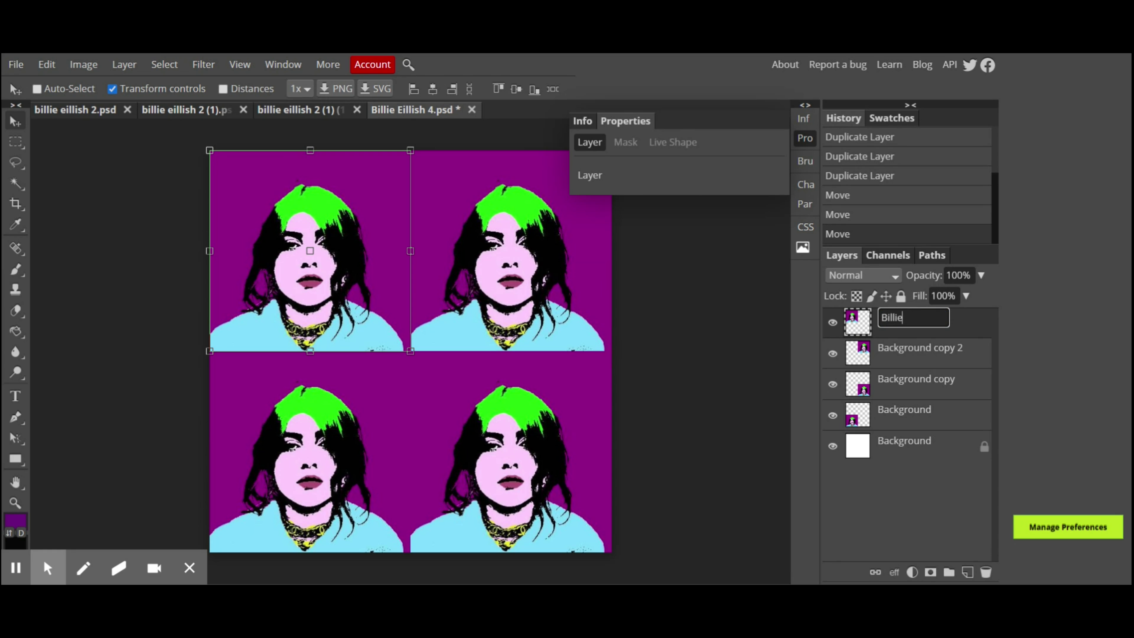
{"action": "type", "text": " 1"}
{"action": "left_click", "coordinate": [726, 447]}
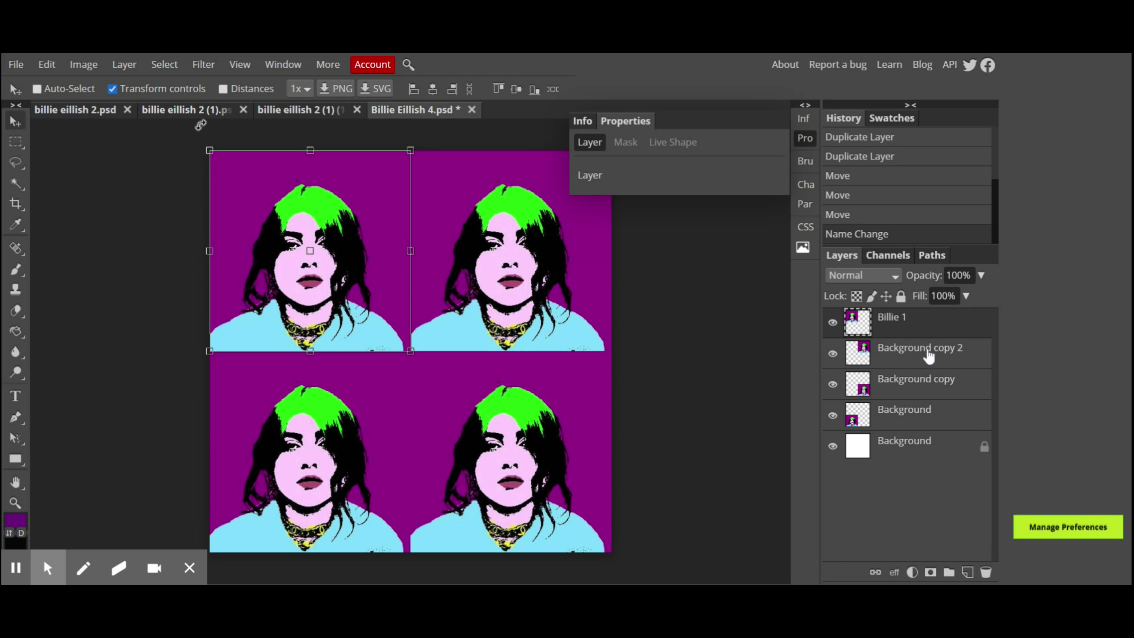
Click through the other portrait layers, ending on the lower-right tile's layer.
{"action": "left_click", "coordinate": [896, 358]}
{"action": "left_click", "coordinate": [901, 392]}
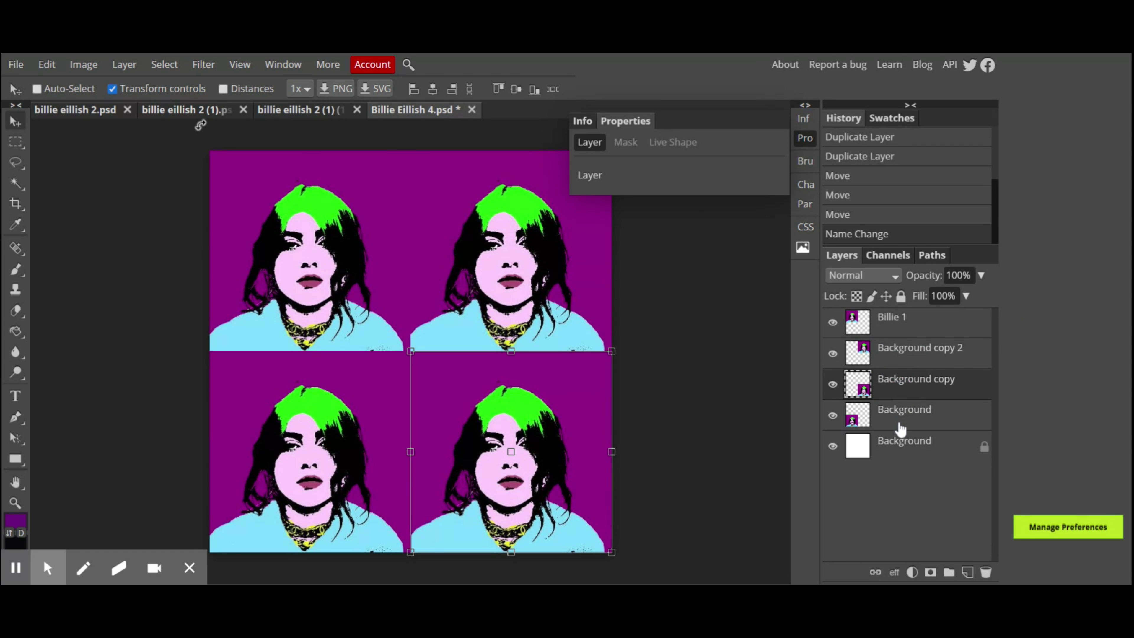
{"action": "left_click", "coordinate": [899, 428]}
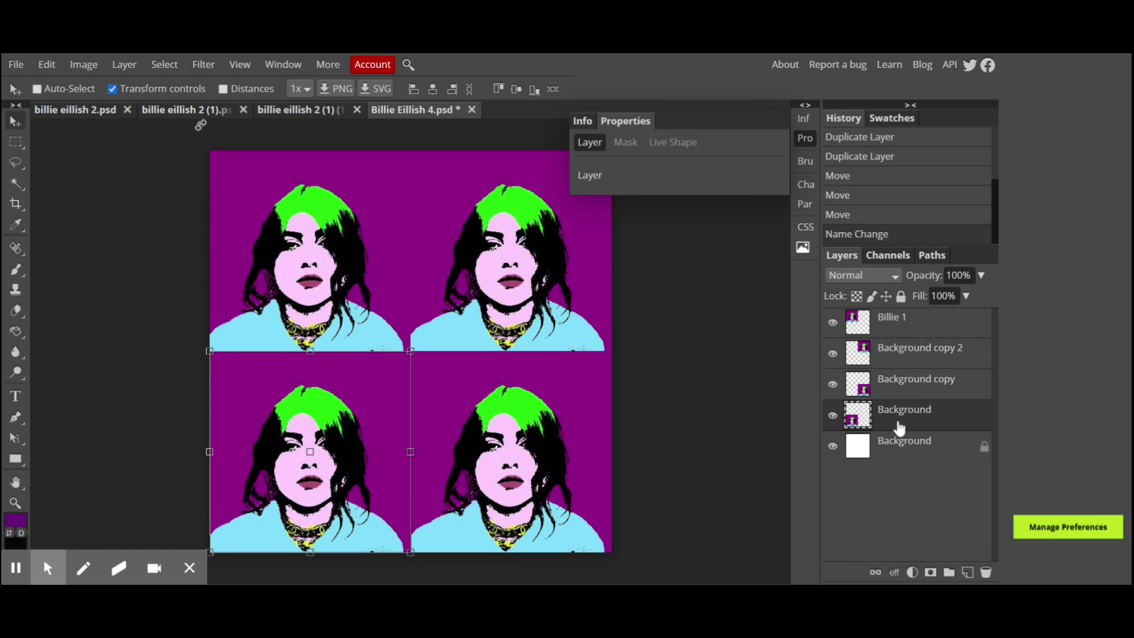
{"action": "left_click", "coordinate": [893, 394]}
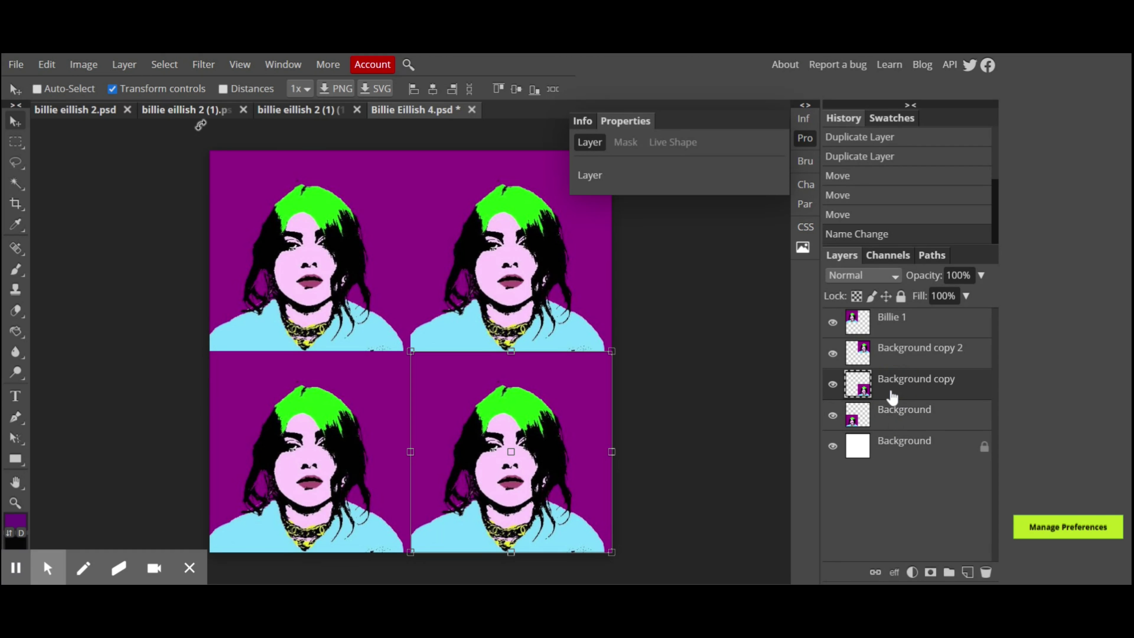
{"action": "left_click", "coordinate": [892, 420]}
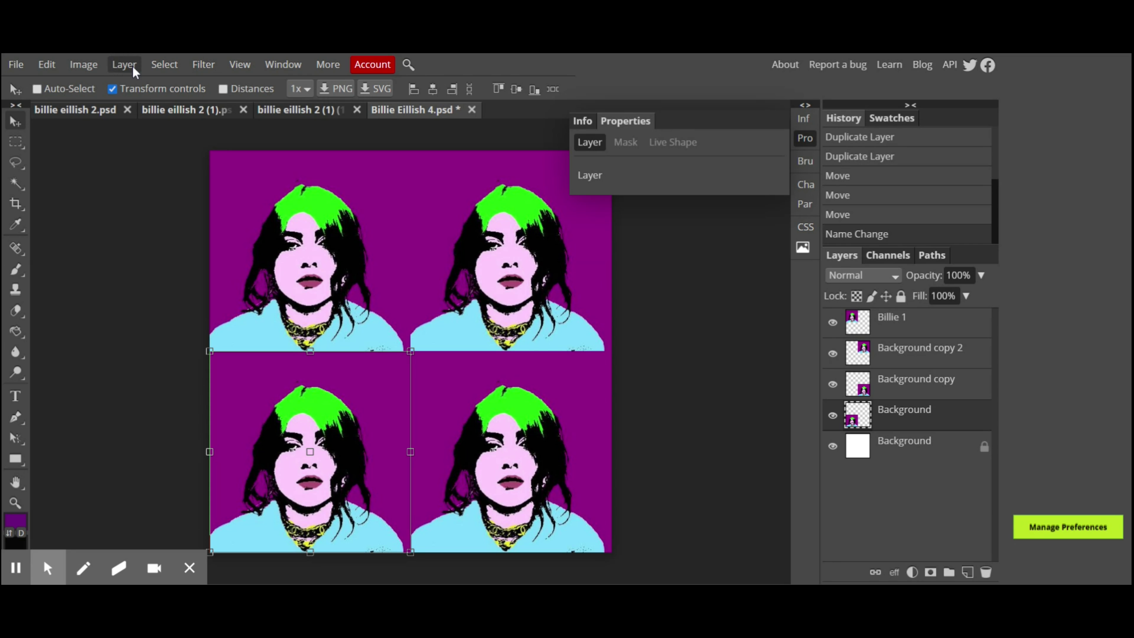
Shift the lower-left tile's hue to -58 with Hue/Saturation for a blue background.
{"action": "left_click", "coordinate": [85, 67]}
{"action": "mouse_move", "coordinate": [92, 84]}
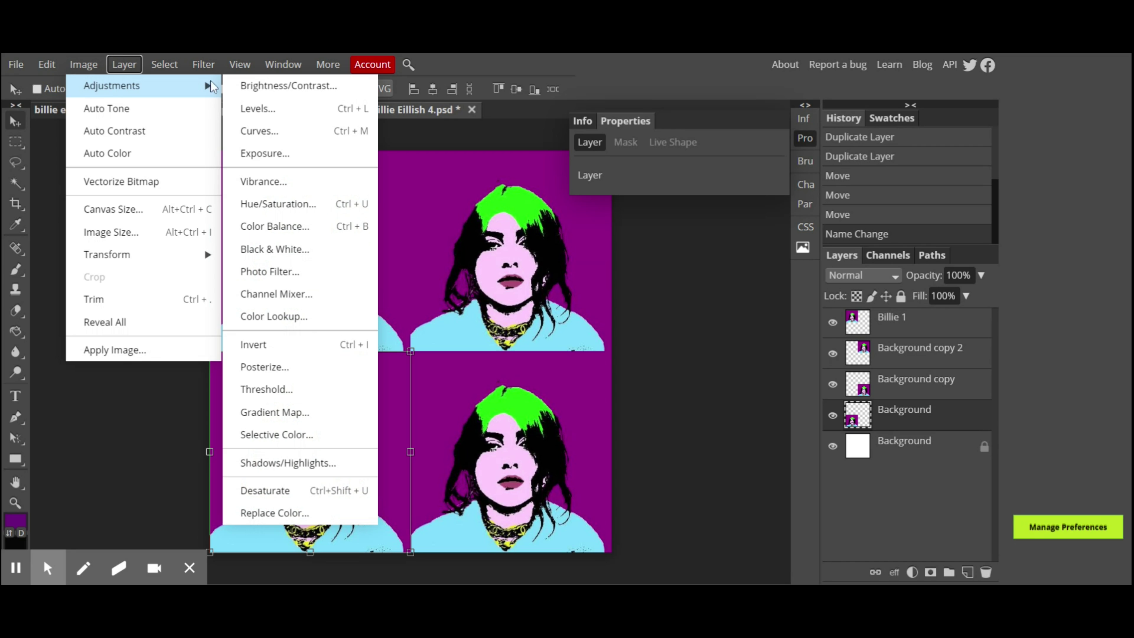
{"action": "left_click", "coordinate": [277, 205]}
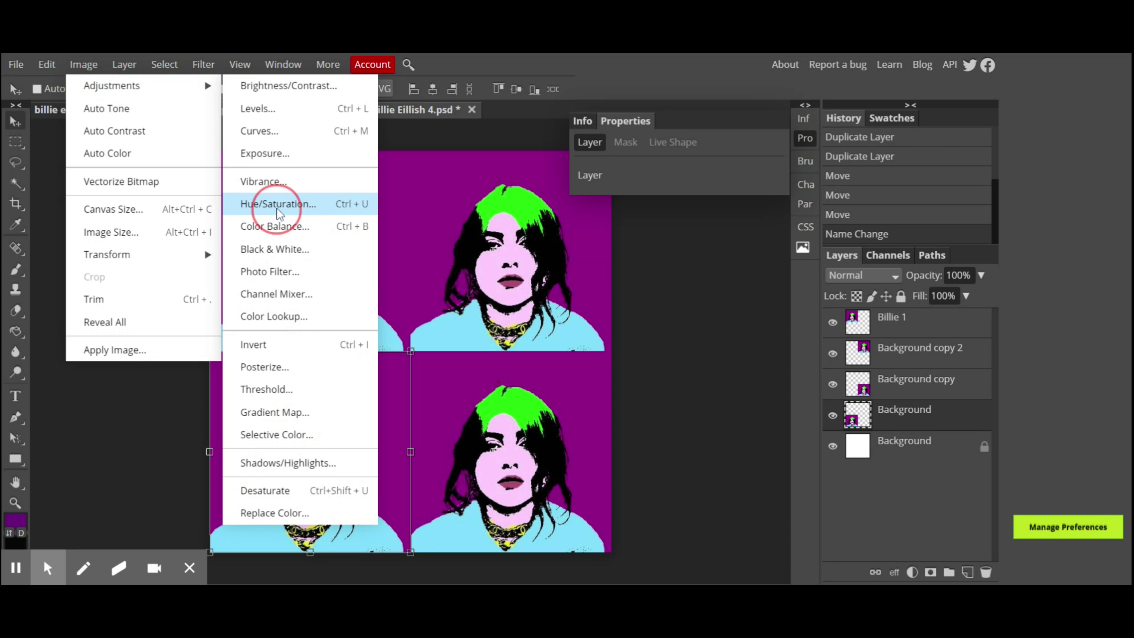
{"action": "left_click_drag", "start_coordinate": [712, 234], "coordinate": [683, 239]}
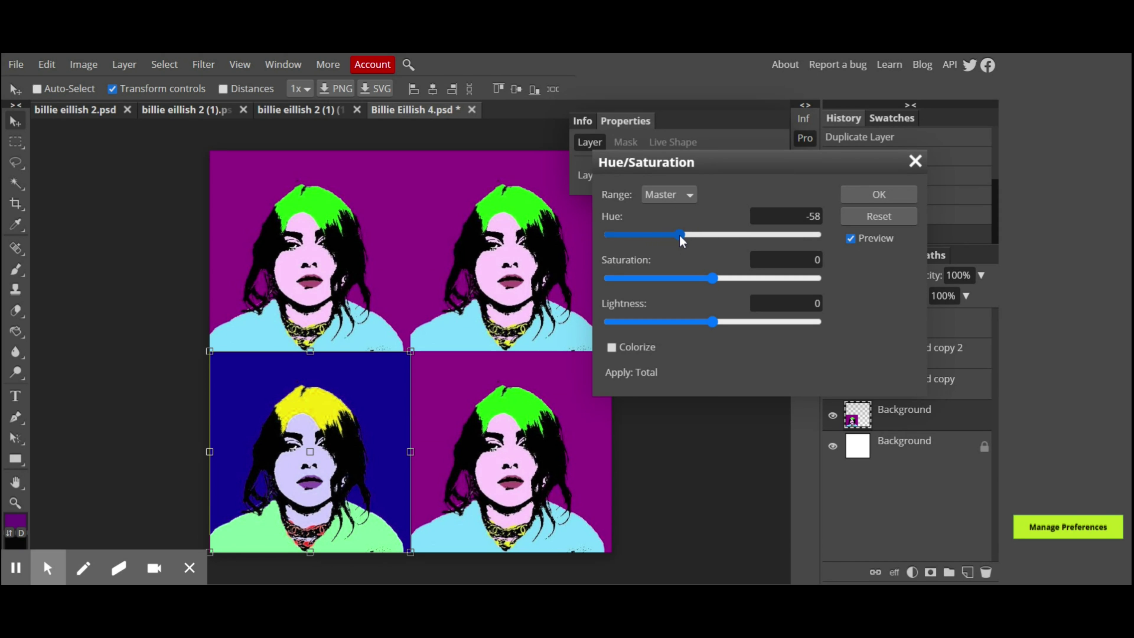
{"action": "left_click", "coordinate": [878, 197]}
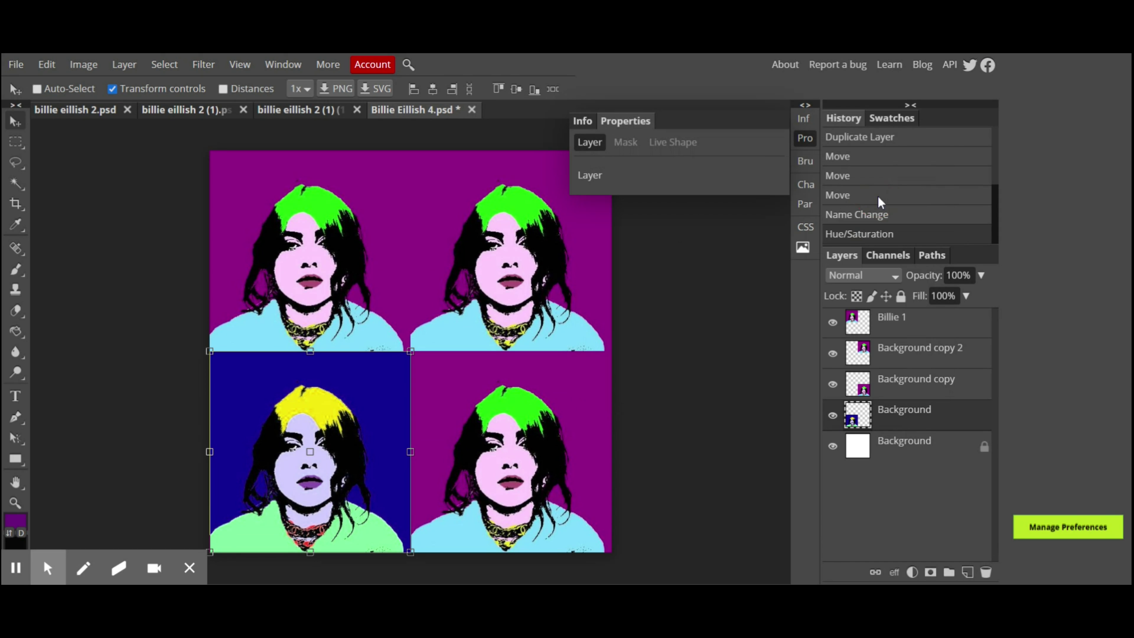
Shift the lower-right tile's hue to 43 with Hue/Saturation for a maroon background.
{"action": "left_click", "coordinate": [891, 392]}
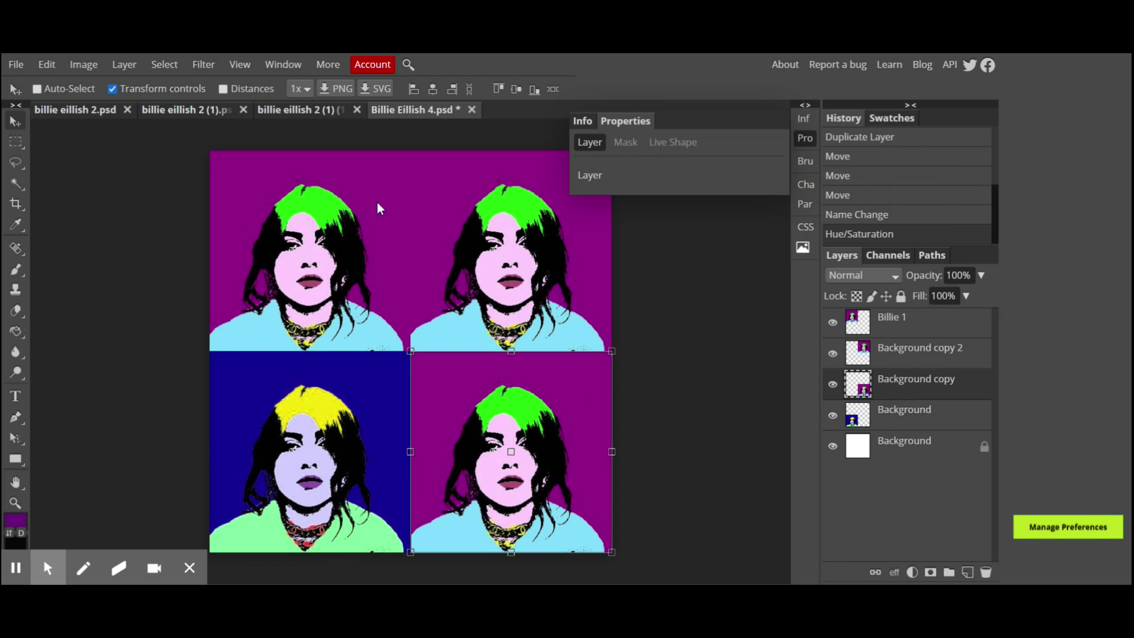
{"action": "left_click", "coordinate": [84, 64]}
{"action": "mouse_move", "coordinate": [91, 89]}
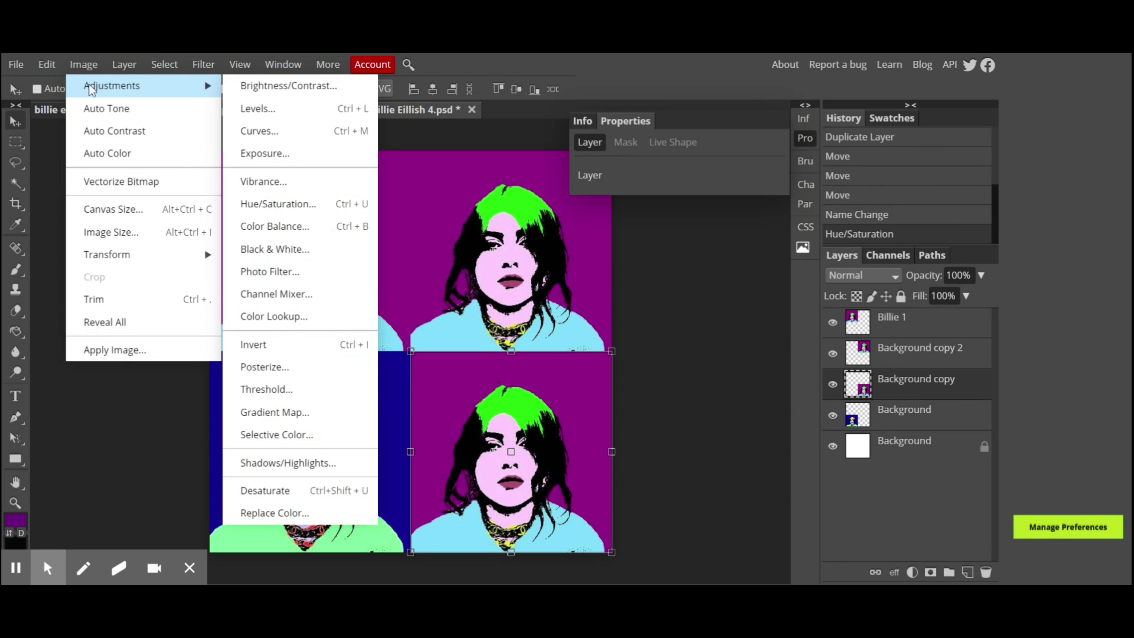
{"action": "left_click", "coordinate": [303, 205]}
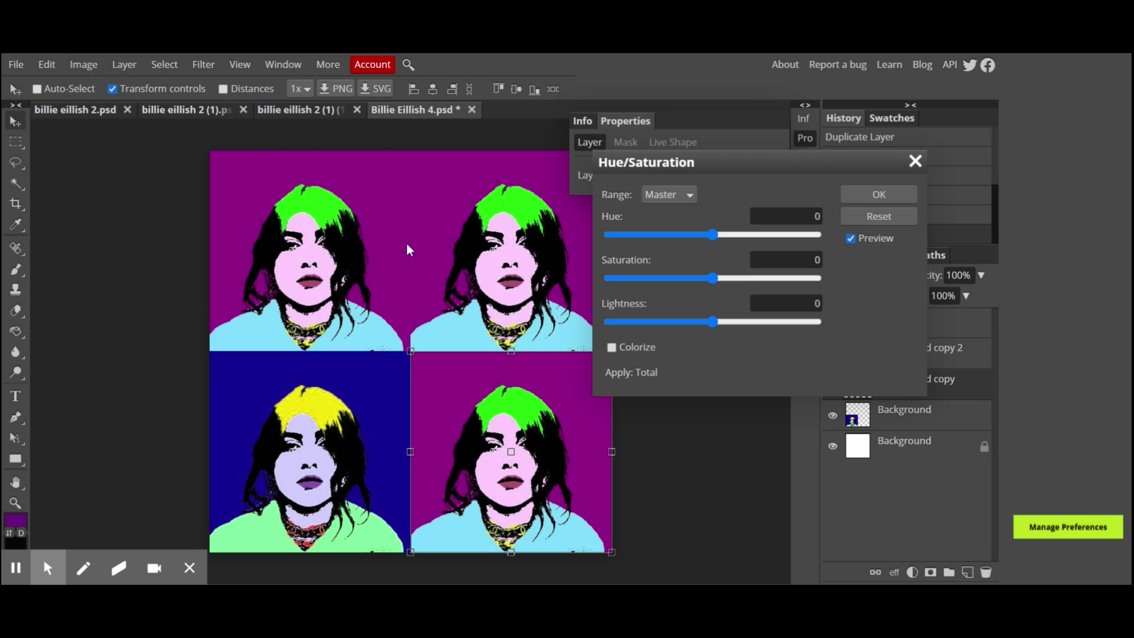
{"action": "left_click_drag", "start_coordinate": [713, 235], "coordinate": [739, 239]}
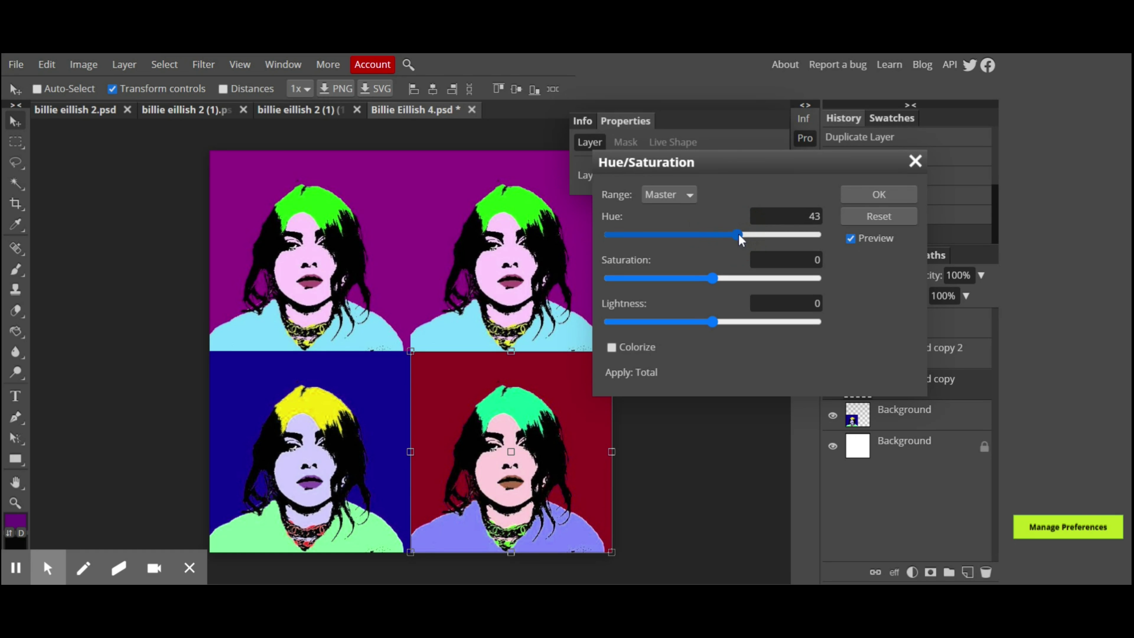
{"action": "left_click", "coordinate": [879, 194]}
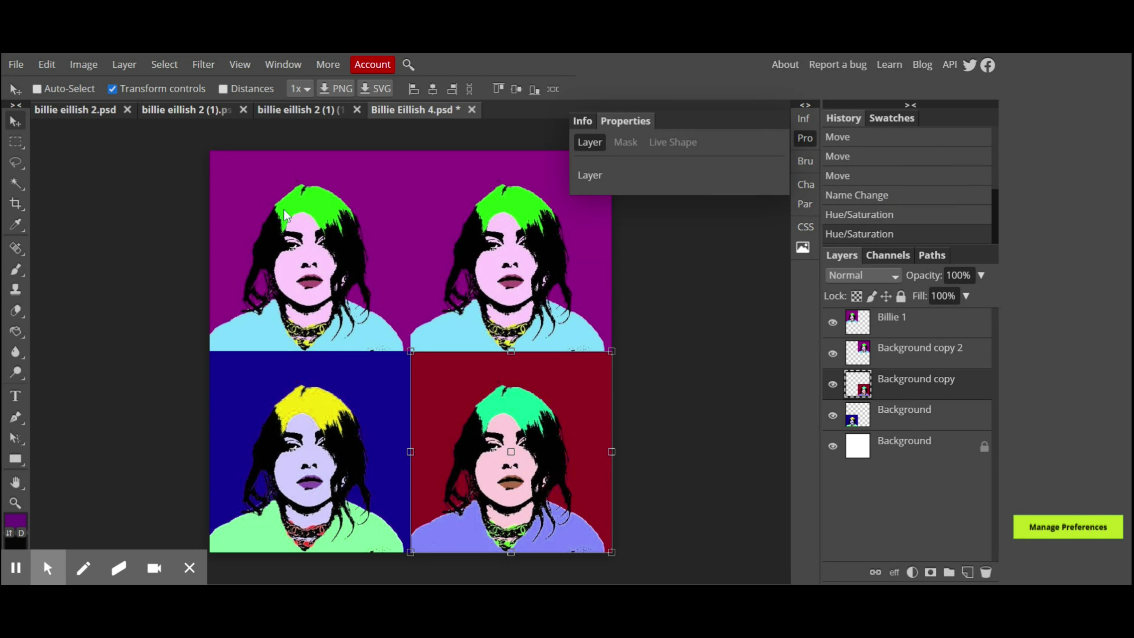
Raise the top-right tile's lightness and saturation in Hue/Saturation, leaving hue near zero.
{"action": "left_click", "coordinate": [921, 360]}
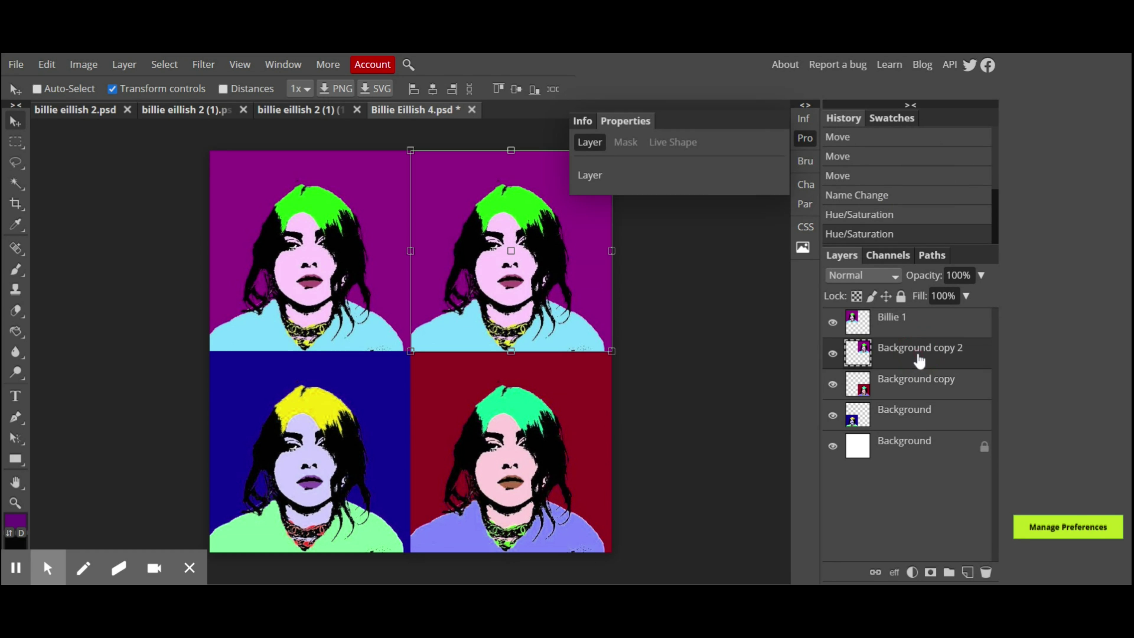
{"action": "left_click", "coordinate": [84, 64]}
{"action": "mouse_move", "coordinate": [116, 85]}
{"action": "left_click", "coordinate": [278, 203]}
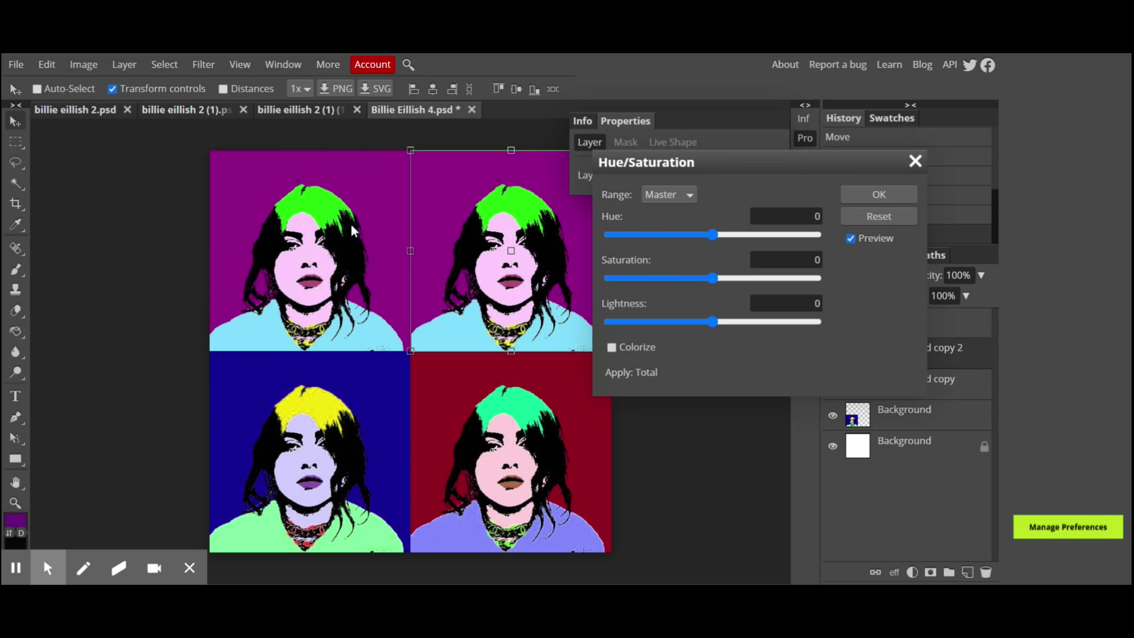
{"action": "left_click_drag", "start_coordinate": [713, 234], "coordinate": [818, 236]}
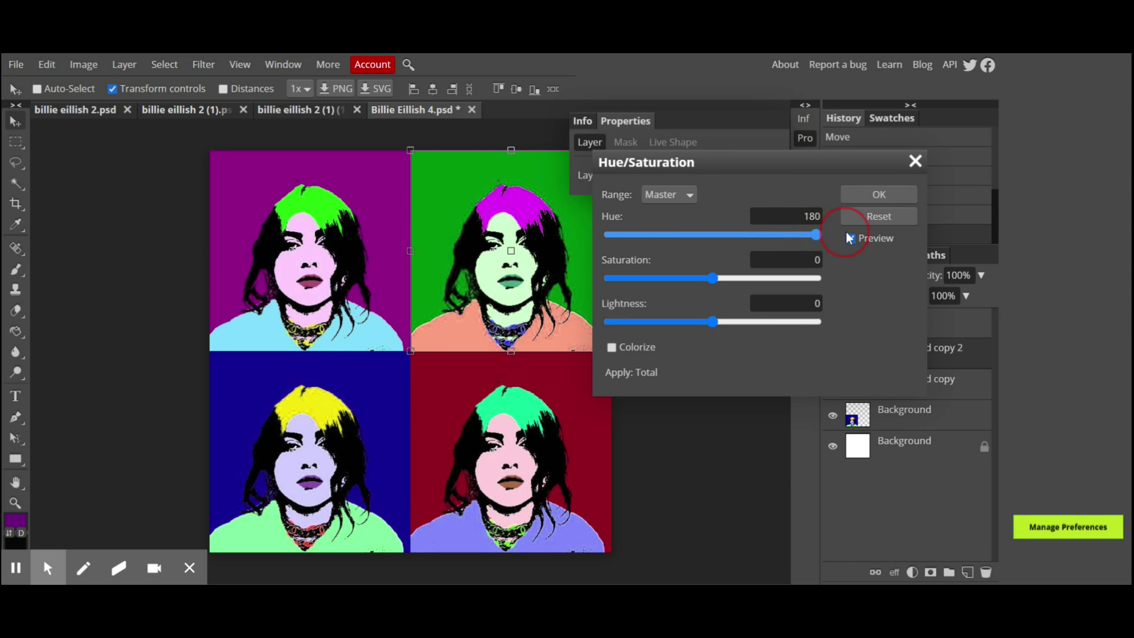
{"action": "left_click", "coordinate": [609, 235]}
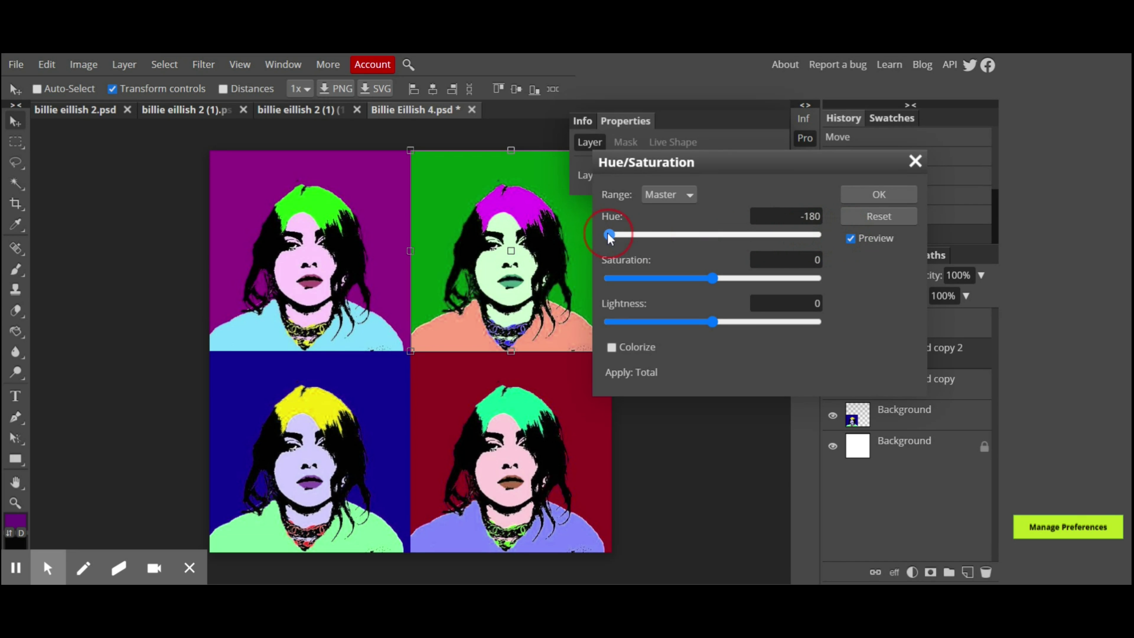
{"action": "left_click_drag", "start_coordinate": [609, 235], "coordinate": [780, 242]}
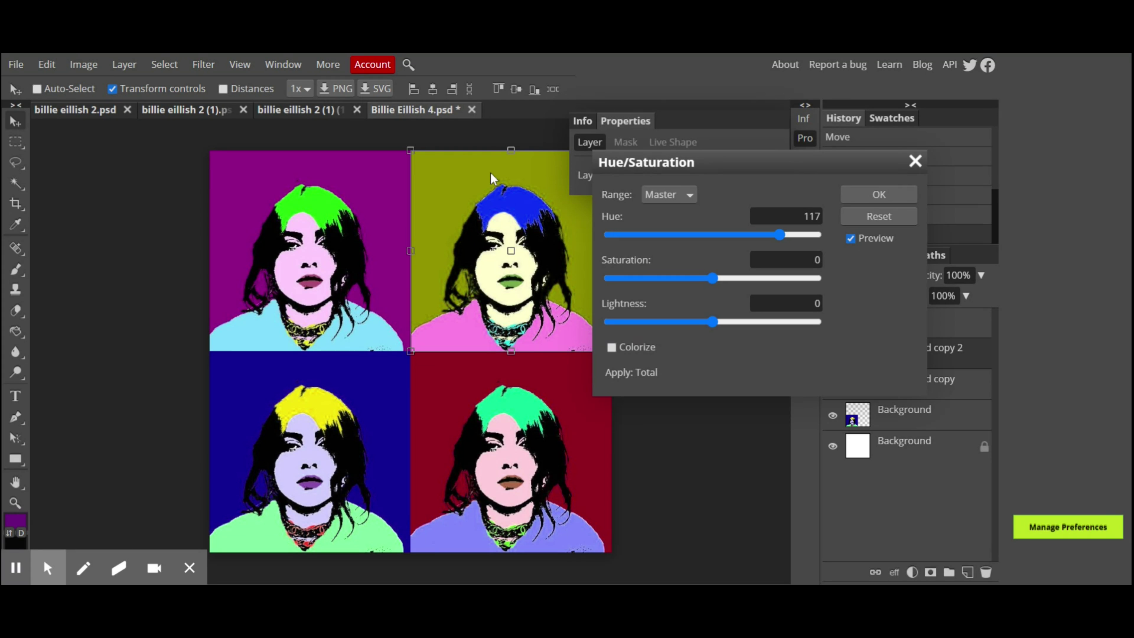
{"action": "mouse_move", "coordinate": [714, 323]}
{"action": "left_mouse_down"}
{"action": "mouse_move", "coordinate": [759, 323]}
{"action": "mouse_move", "coordinate": [723, 323]}
{"action": "left_mouse_up"}
{"action": "left_click_drag", "start_coordinate": [713, 278], "coordinate": [774, 279]}
{"action": "left_click", "coordinate": [872, 195]}
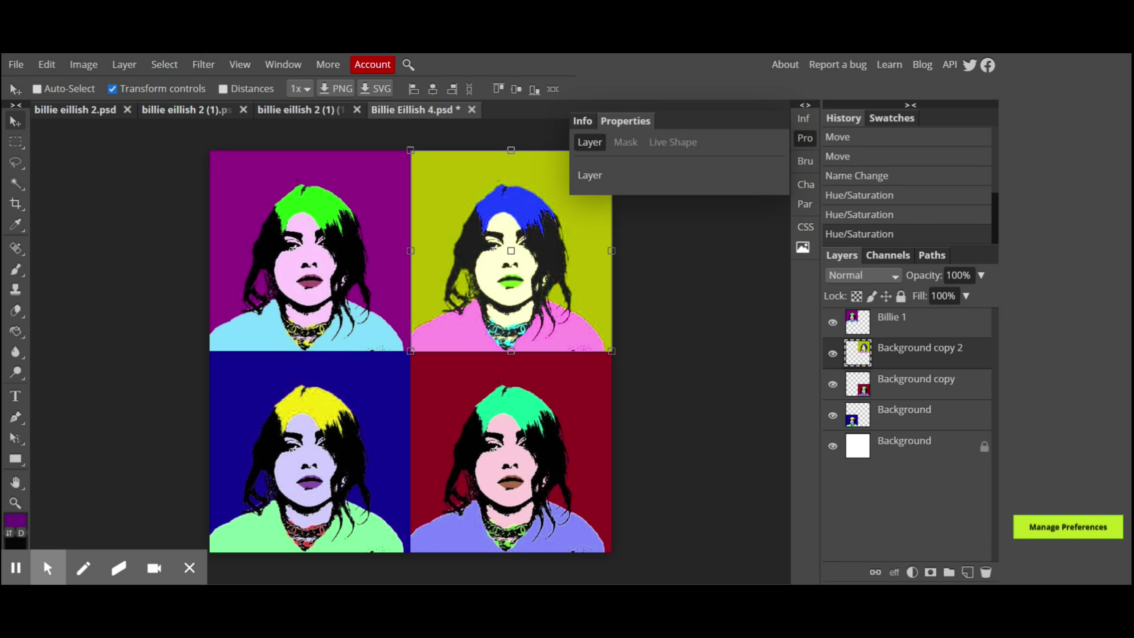
Select the yellow background of the top-right portrait with the Magic Wand.
{"action": "right_click", "coordinate": [20, 192]}
{"action": "left_click", "coordinate": [89, 233]}
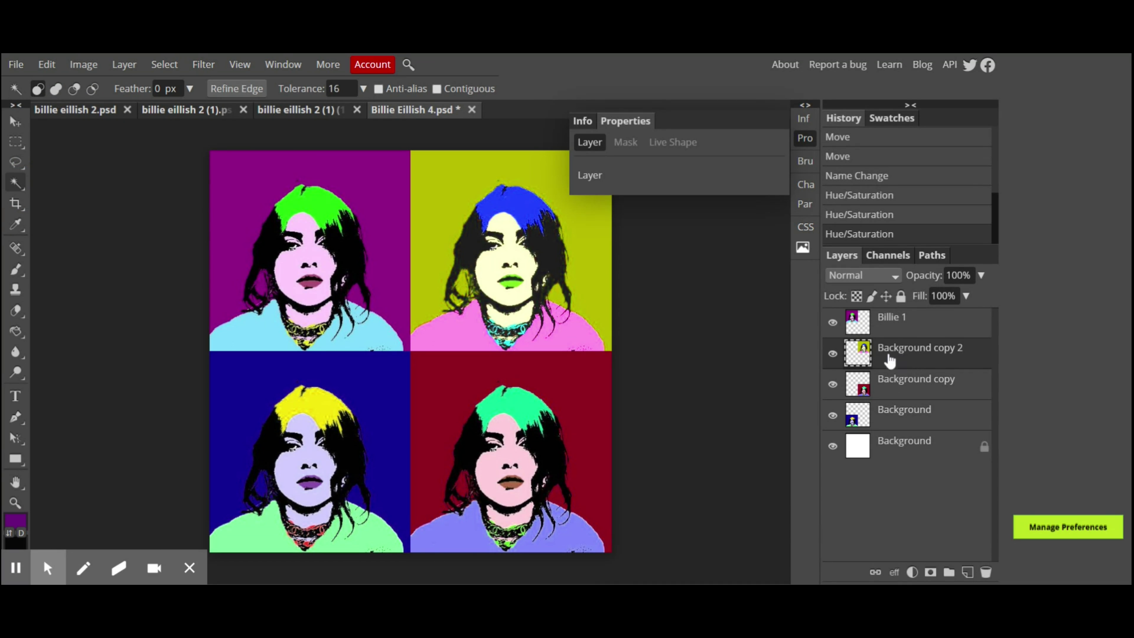
{"action": "left_click", "coordinate": [443, 196]}
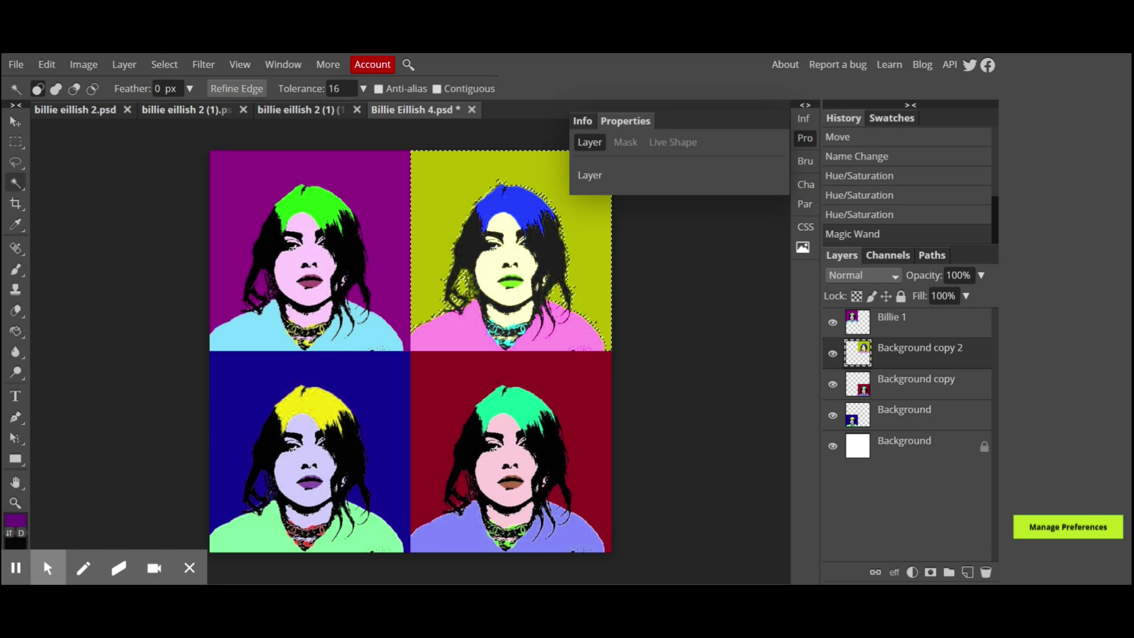
Set the selected background to Hue 113, Saturation 57, Lightness 18.
{"action": "left_click", "coordinate": [84, 63]}
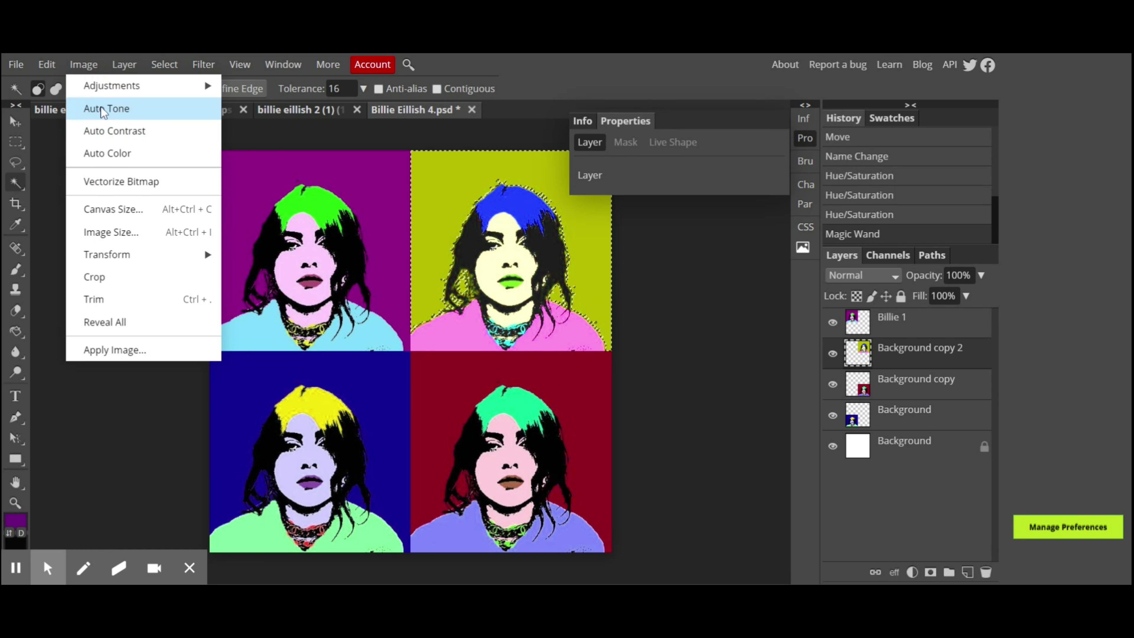
{"action": "left_click", "coordinate": [267, 203]}
{"action": "left_click_drag", "start_coordinate": [713, 234], "coordinate": [781, 240]}
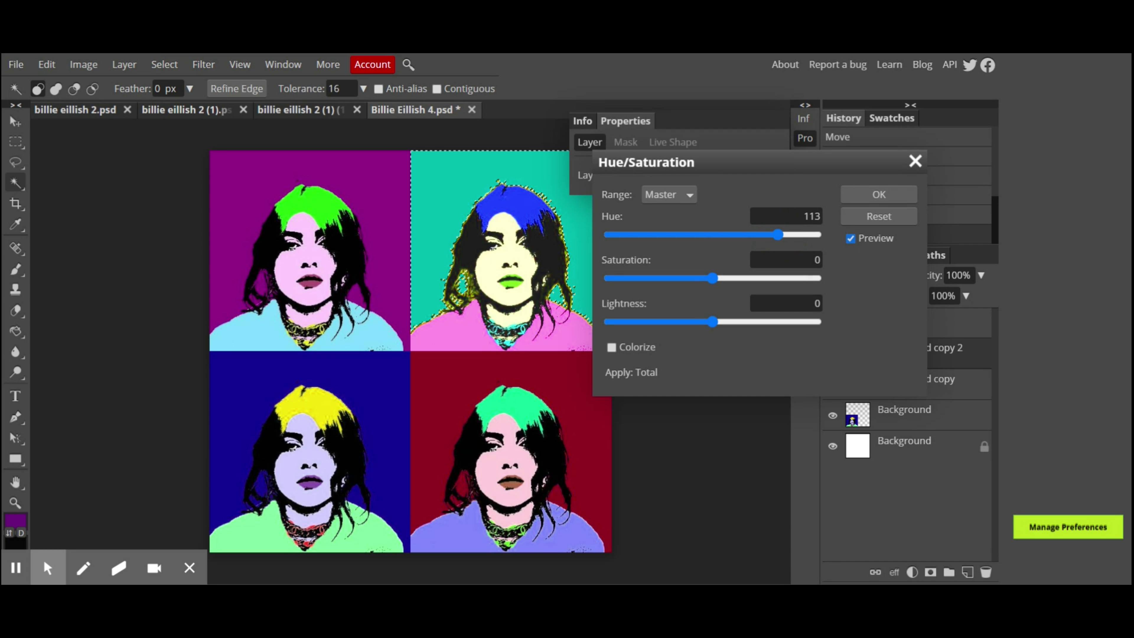
{"action": "left_click_drag", "start_coordinate": [716, 279], "coordinate": [772, 279]}
{"action": "left_click_drag", "start_coordinate": [712, 321], "coordinate": [731, 322]}
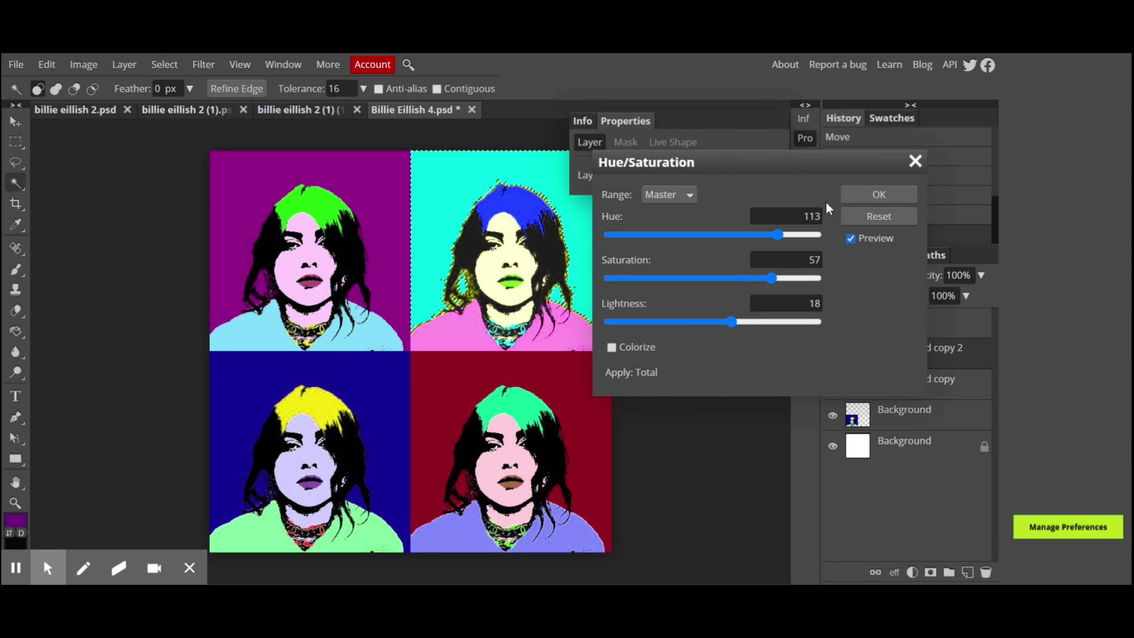
{"action": "left_click", "coordinate": [869, 198]}
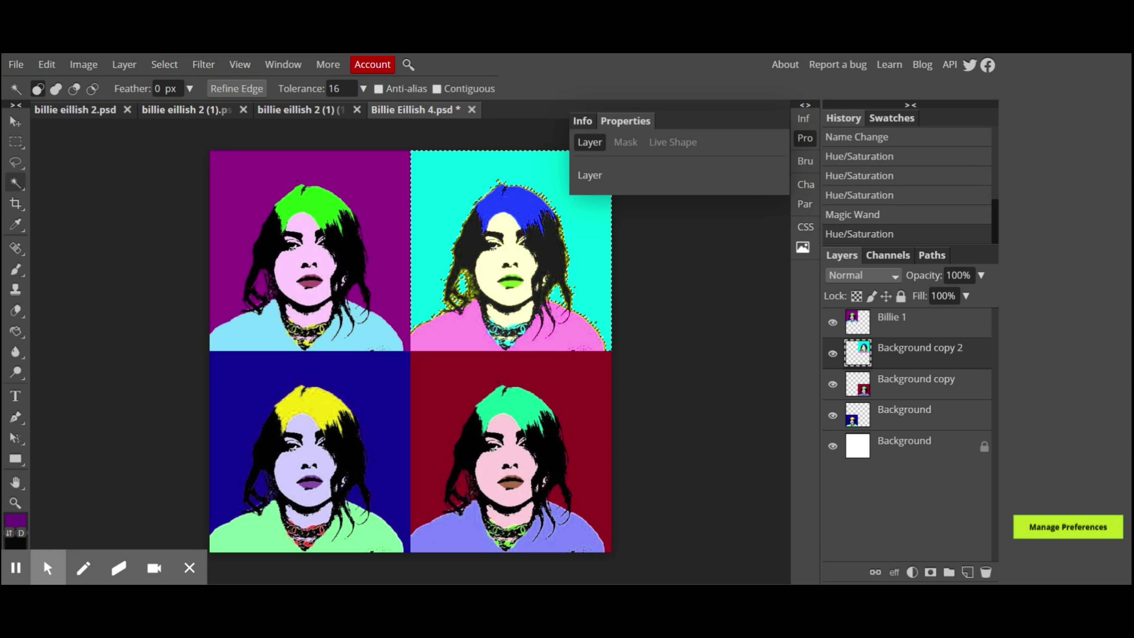
Sample the turquoise from the top-right background with the Eyedropper.
{"action": "right_click", "coordinate": [12, 228]}
{"action": "left_click", "coordinate": [55, 224]}
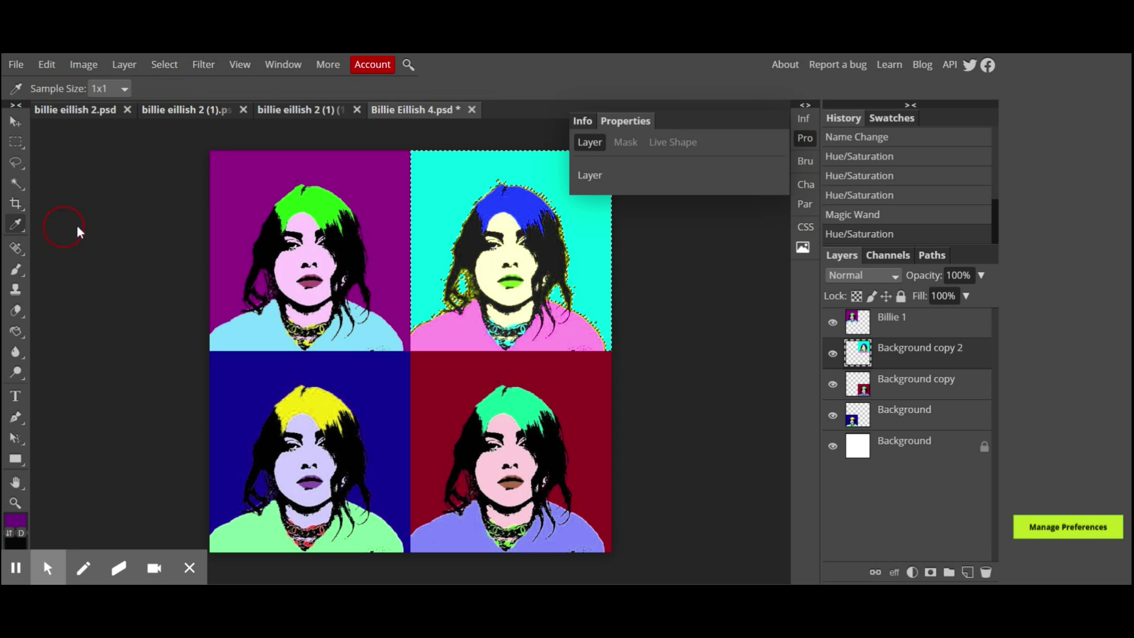
{"action": "left_click", "coordinate": [449, 197]}
On the Background layer, Magic Wand–select the bottom-left portrait's green sweater.
{"action": "left_click", "coordinate": [901, 420]}
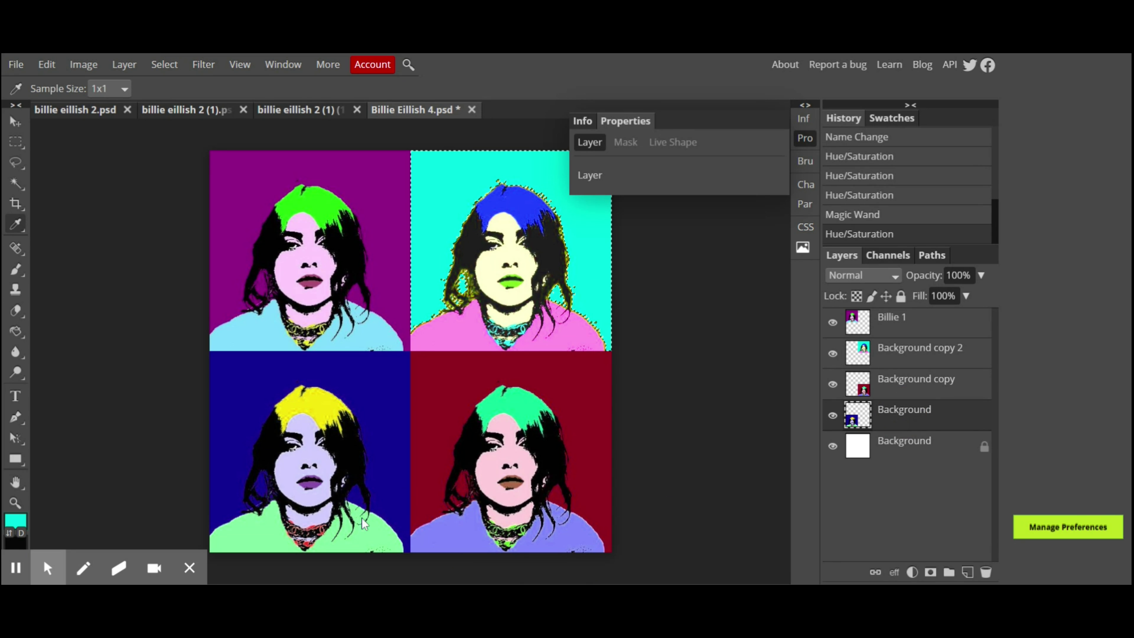
{"action": "left_click", "coordinate": [17, 183]}
{"action": "left_click", "coordinate": [70, 225]}
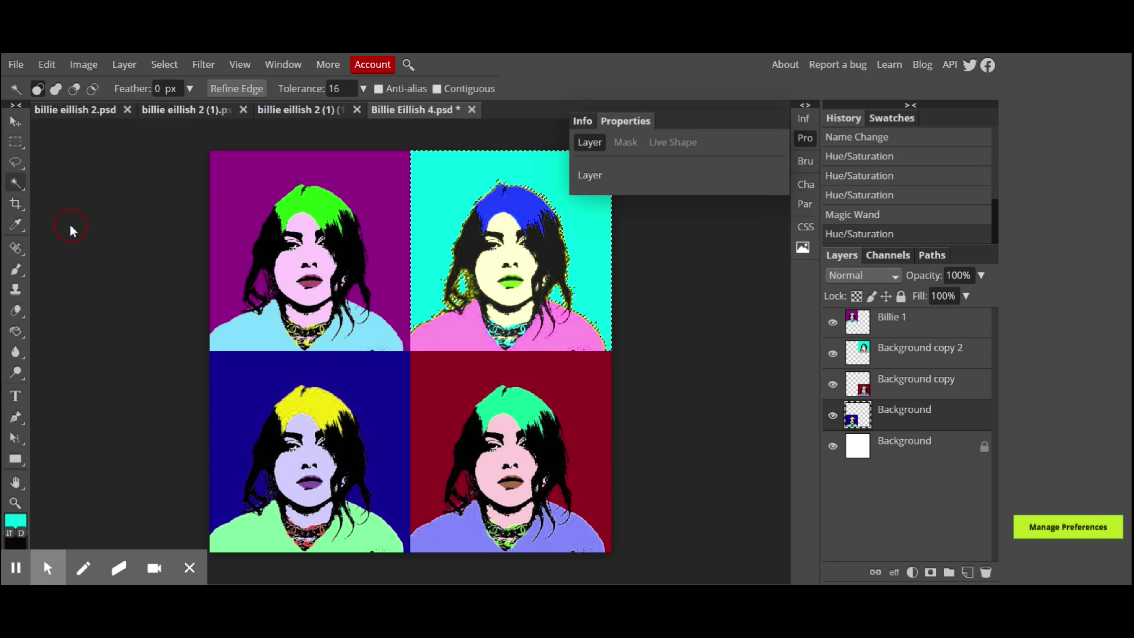
{"action": "left_click", "coordinate": [255, 538]}
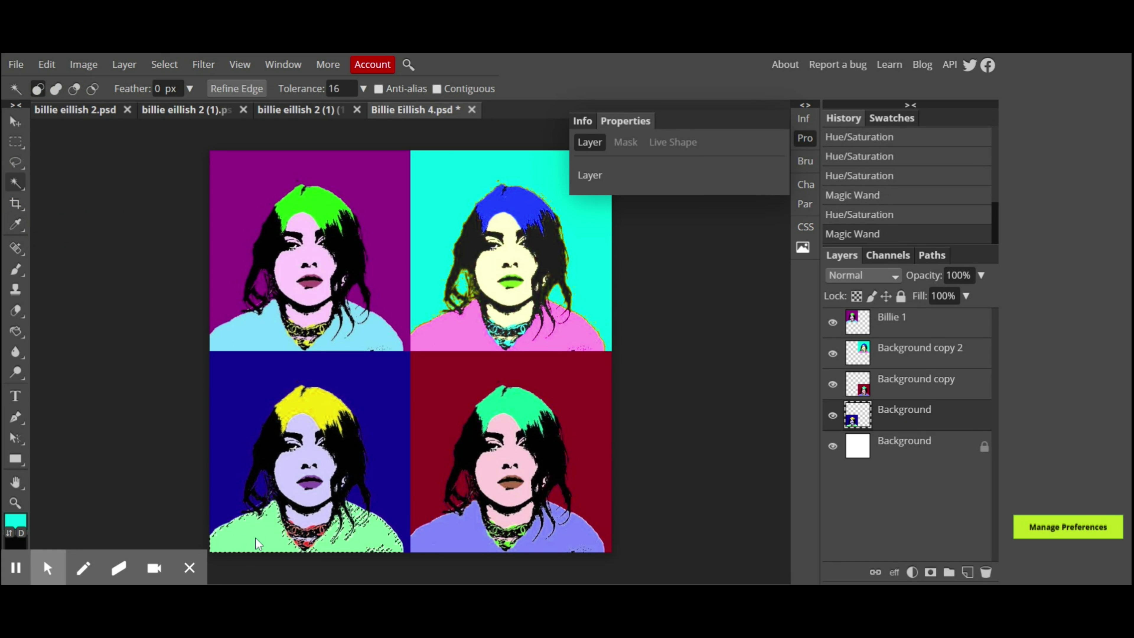
{"action": "key", "text": "ctrl+d"}
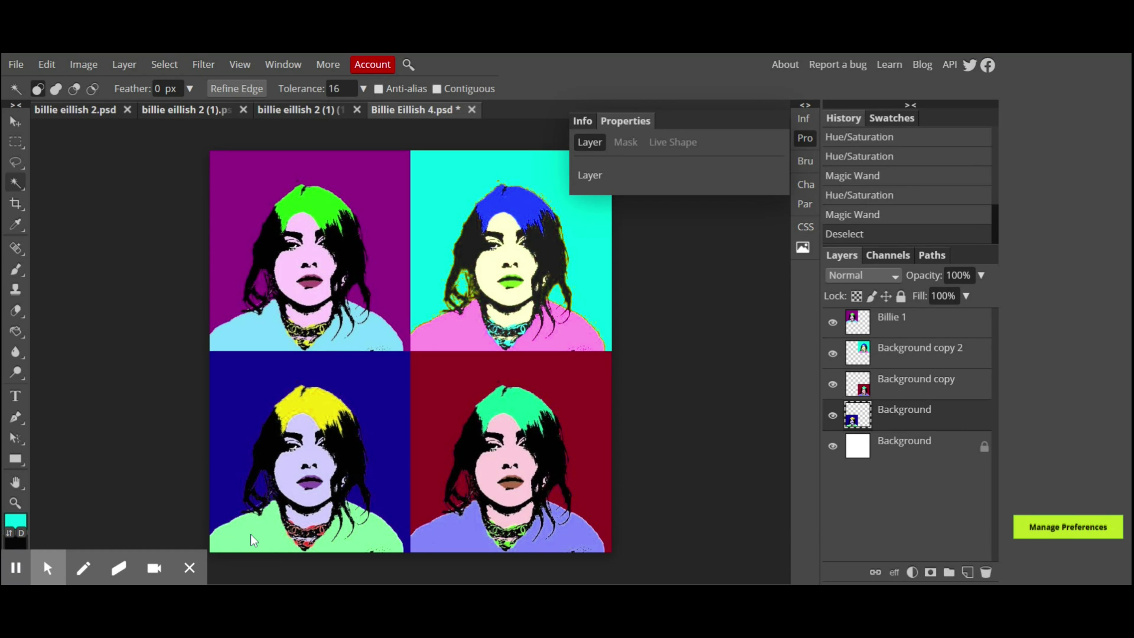
{"action": "left_click", "coordinate": [252, 535]}
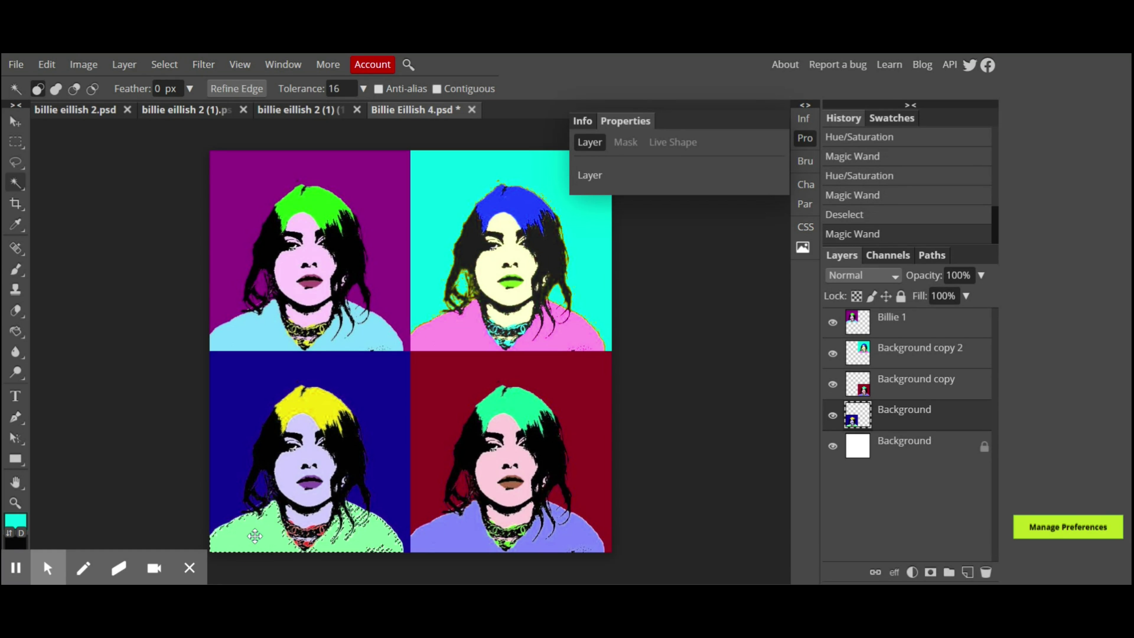
Raise the Magic Wand tolerance to 40 and reselect the whole sweater.
{"action": "left_click", "coordinate": [339, 88]}
{"action": "left_click", "coordinate": [341, 88]}
{"action": "key", "text": "BackSpace"}
{"action": "key", "text": "BackSpace"}
{"action": "type", "text": "30"}
{"action": "left_click", "coordinate": [256, 536]}
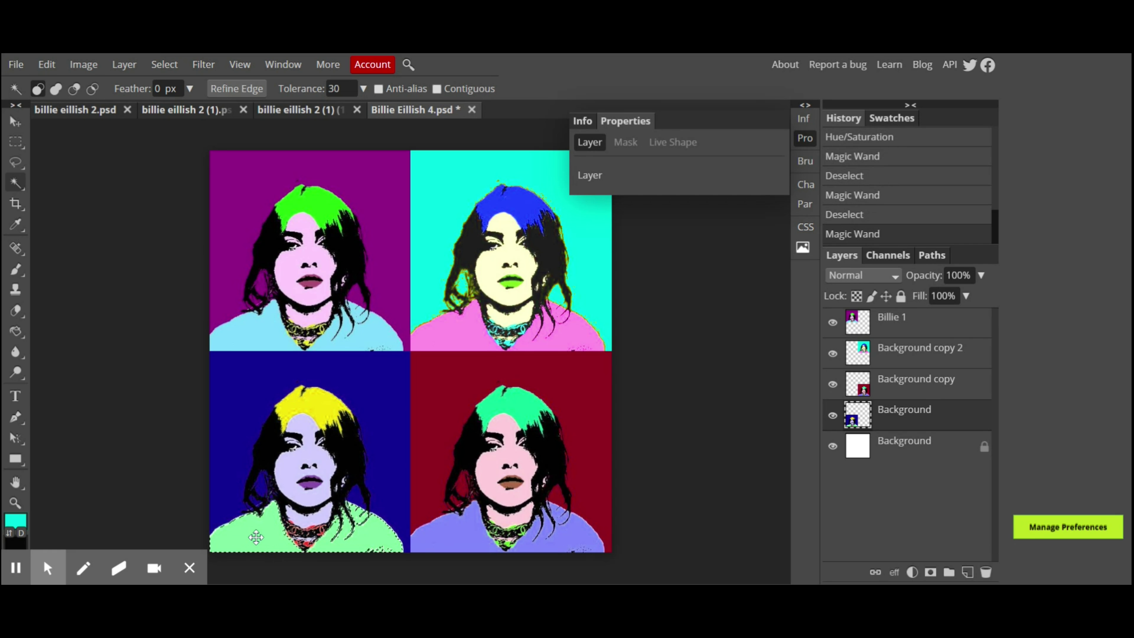
{"action": "scroll", "coordinate": [367, 529], "scroll_direction": "up", "scroll_amount": 3}
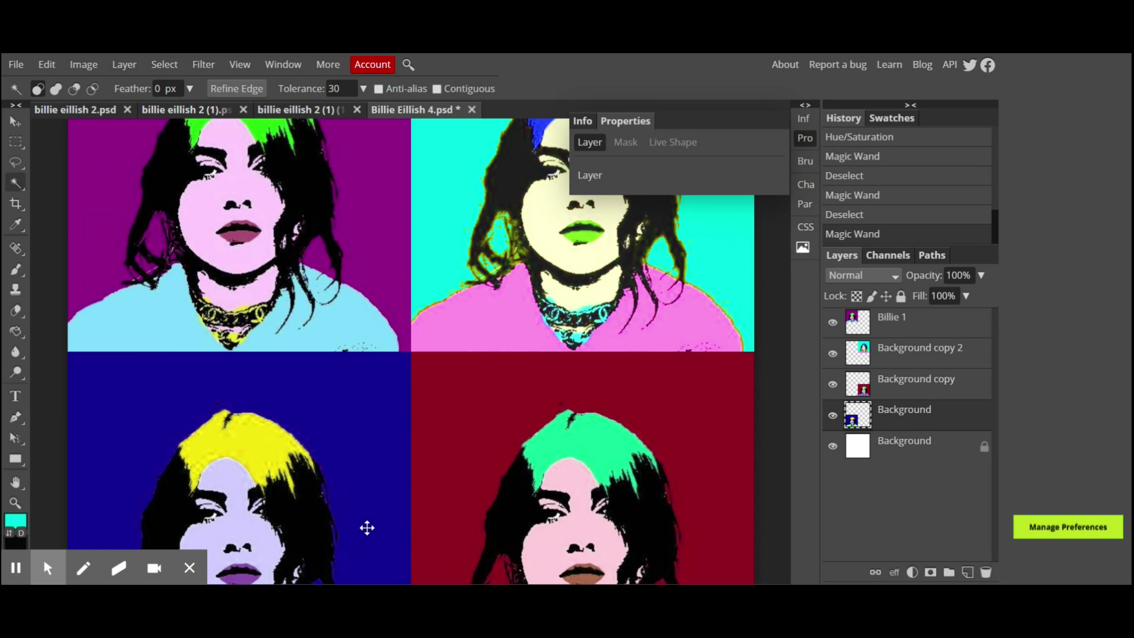
{"action": "left_click", "coordinate": [329, 89]}
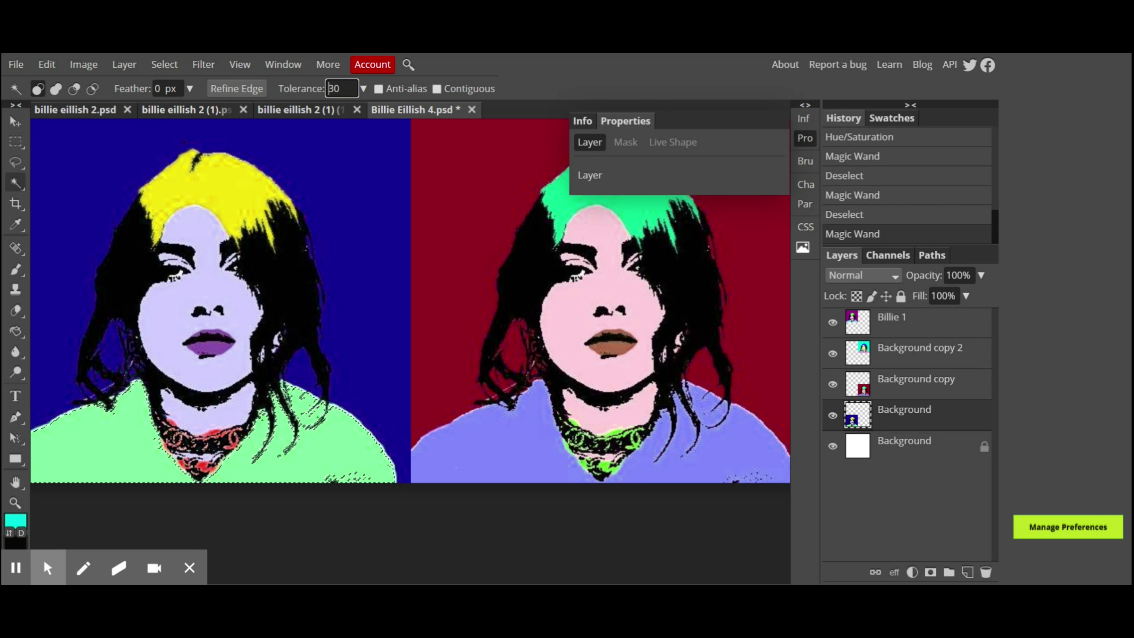
{"action": "key", "text": "Delete"}
{"action": "type", "text": "4"}
{"action": "left_click", "coordinate": [328, 458]}
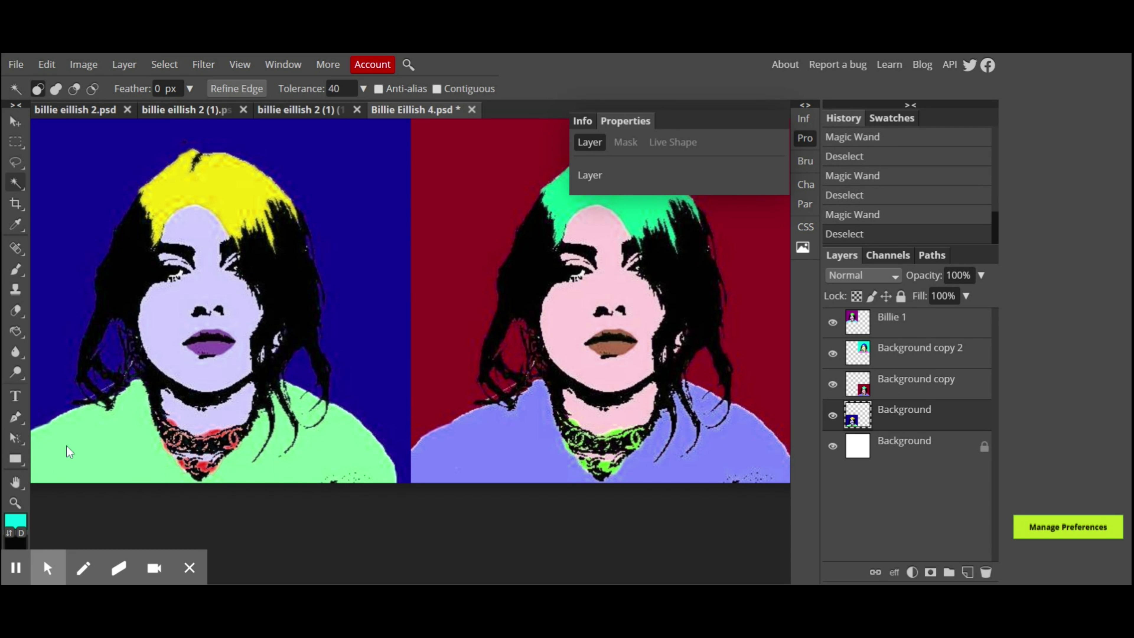
{"action": "left_click", "coordinate": [98, 447]}
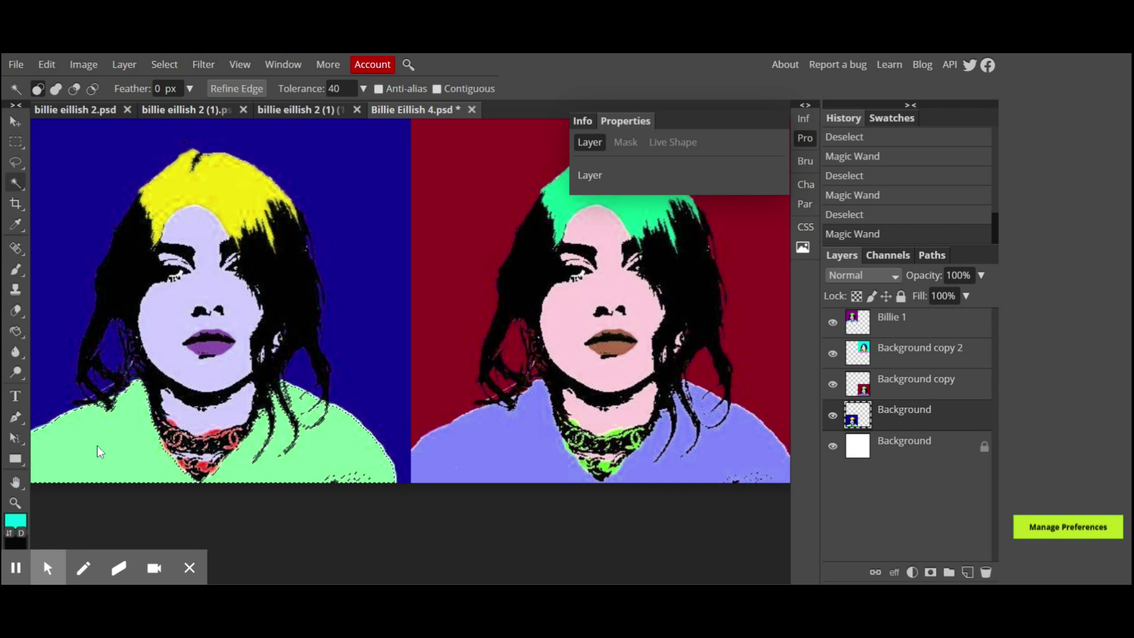
Fill the selected sweater with turquoise using the Paint Bucket.
{"action": "scroll", "coordinate": [145, 470], "scroll_direction": "left", "scroll_amount": 5}
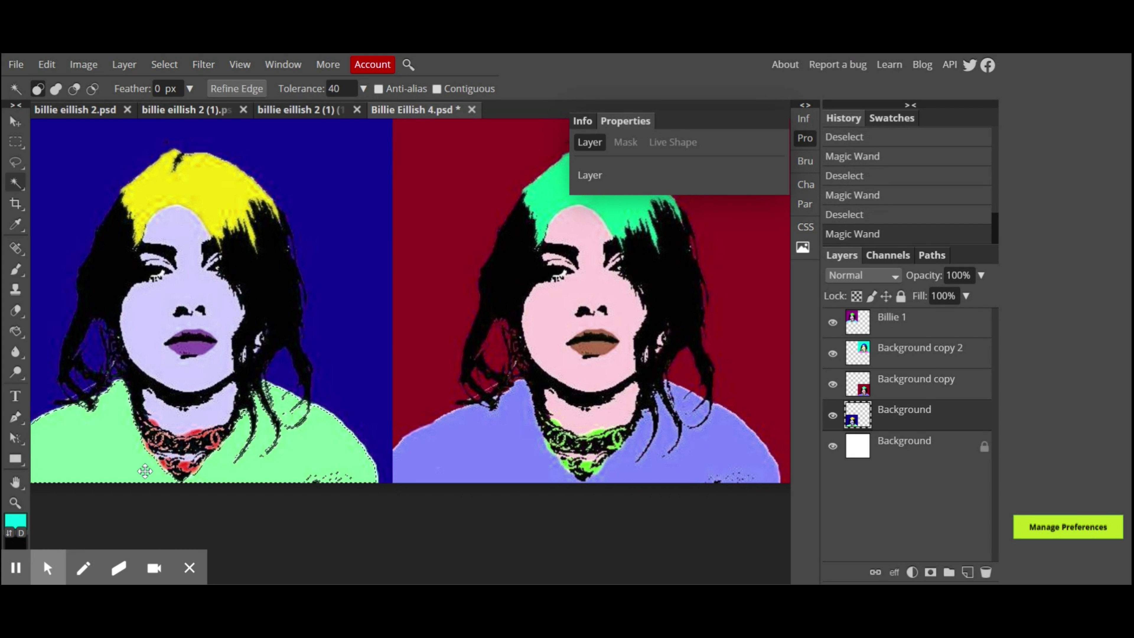
{"action": "scroll", "coordinate": [145, 470], "scroll_direction": "left", "scroll_amount": 1}
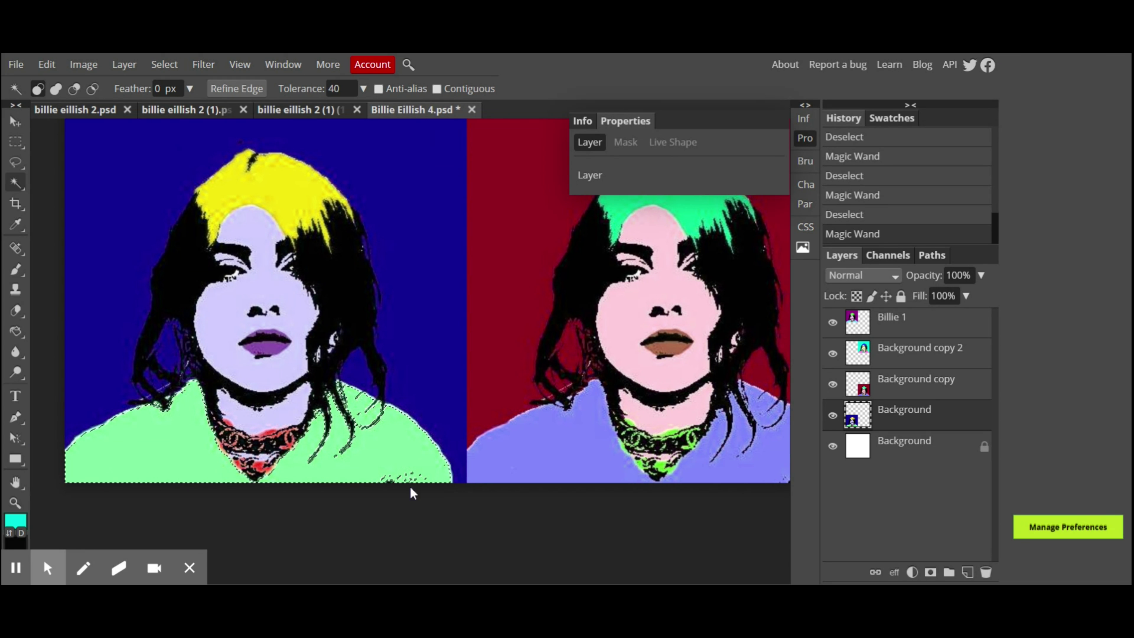
{"action": "left_click", "coordinate": [15, 330]}
{"action": "left_click", "coordinate": [71, 353]}
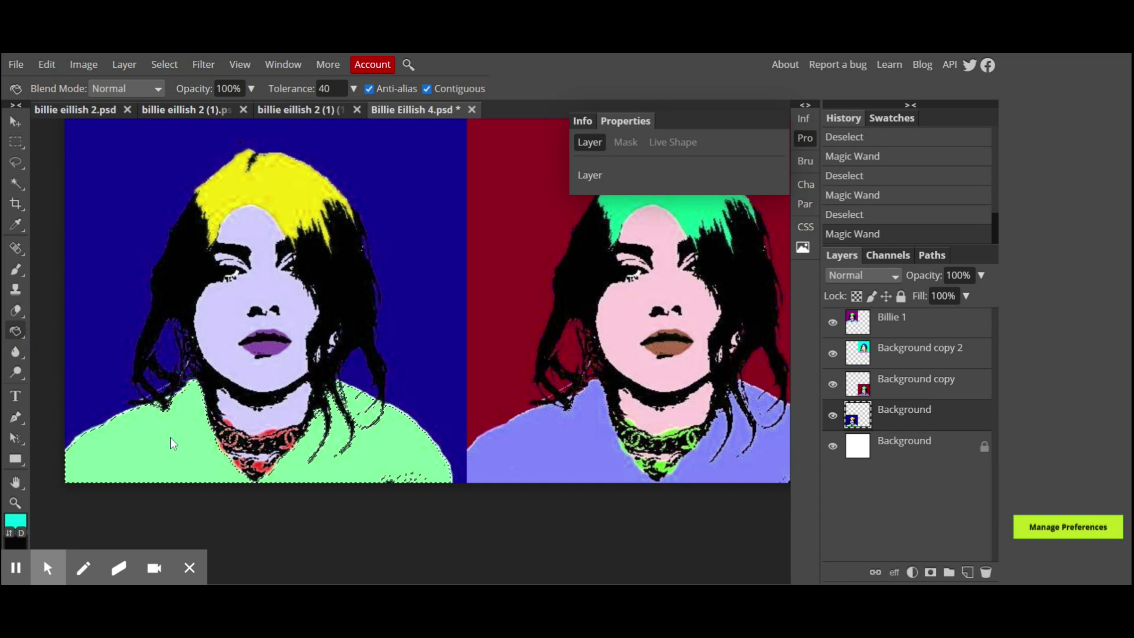
{"action": "left_click", "coordinate": [155, 445]}
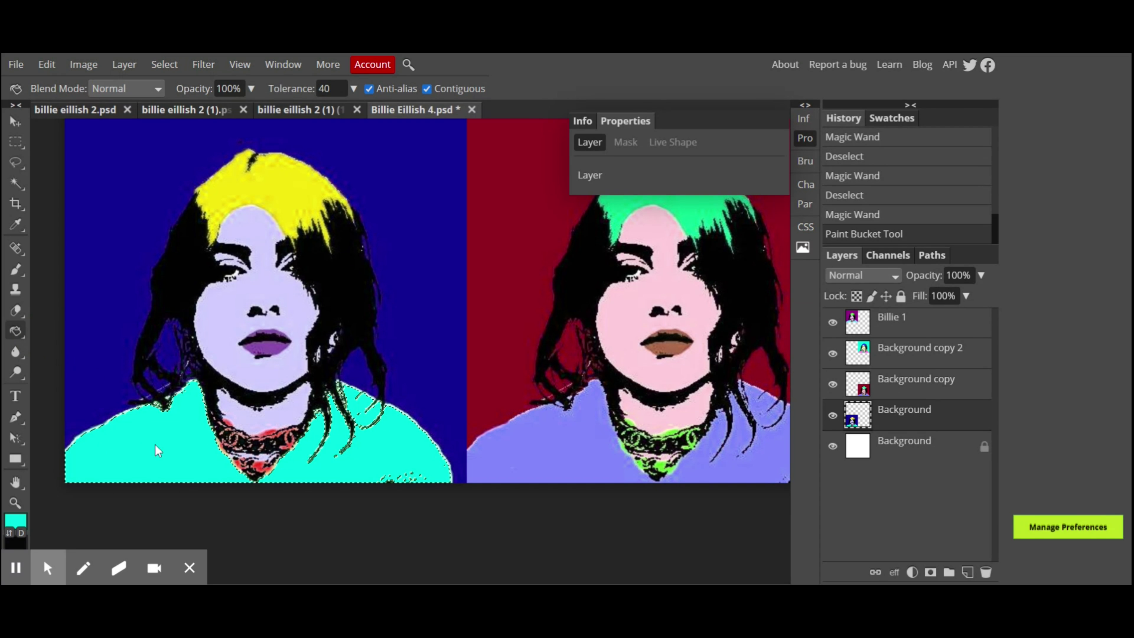
{"action": "key", "text": "ctrl+0"}
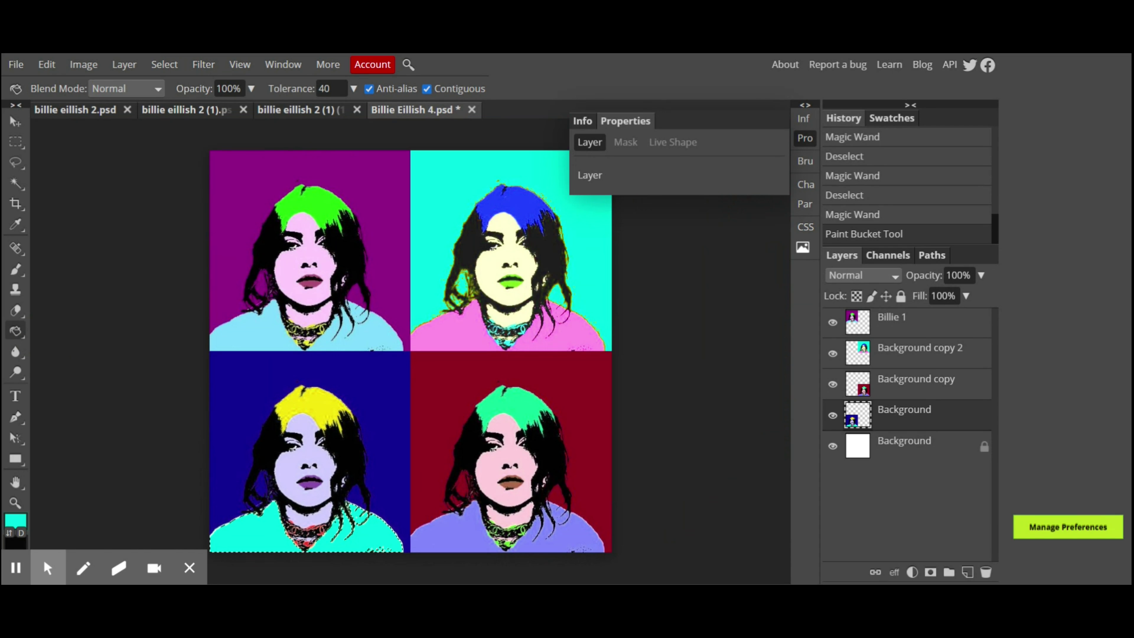